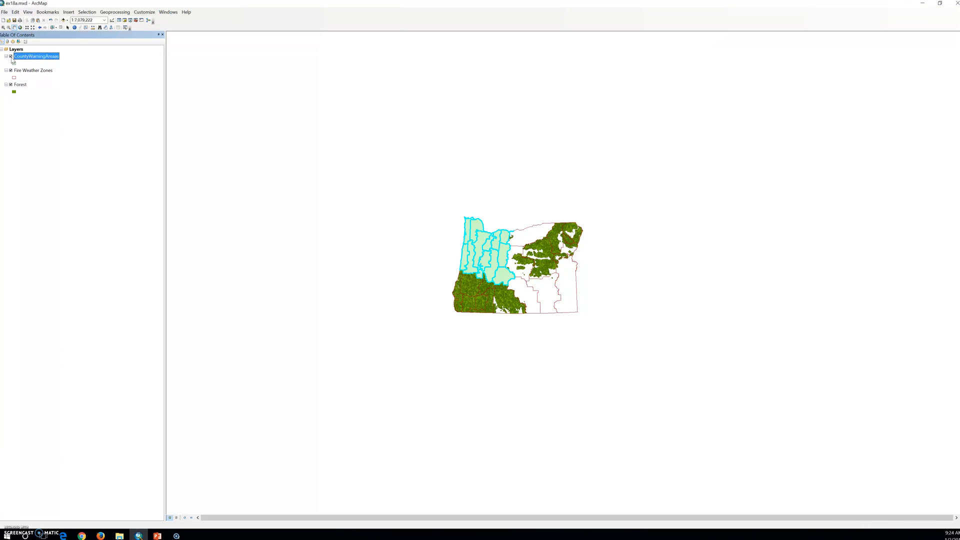
- Open the Fire Weather Zones attribute table, clear all selected features, and close the table
right_click(42, 70)
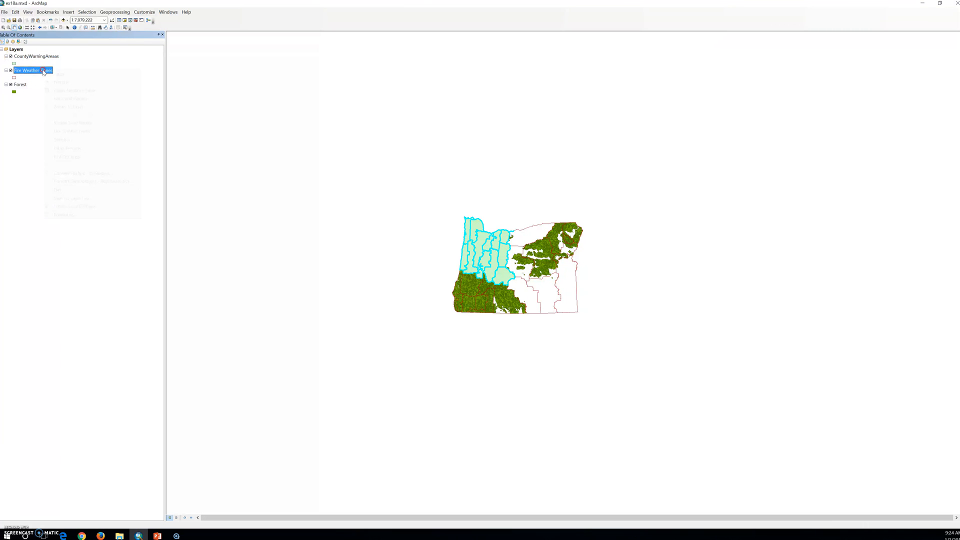
click(62, 90)
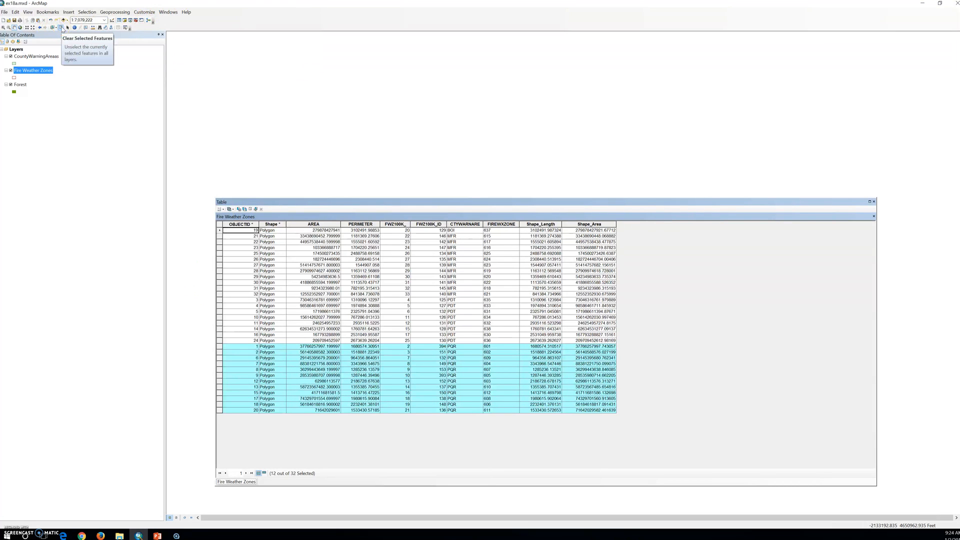
click(61, 28)
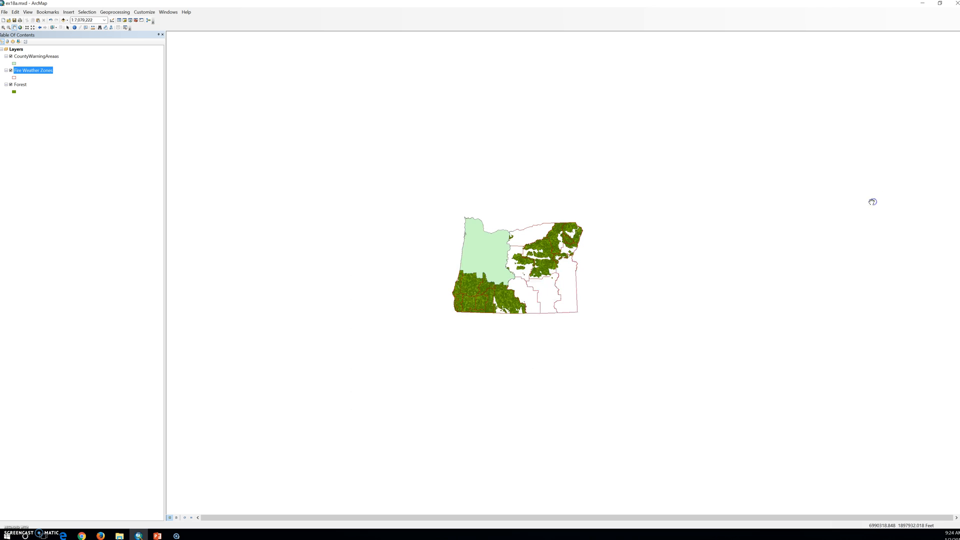
click(874, 203)
- Show the tool search window and start the Dissolve tool with Fire Weather Zones as the input features
click(114, 12)
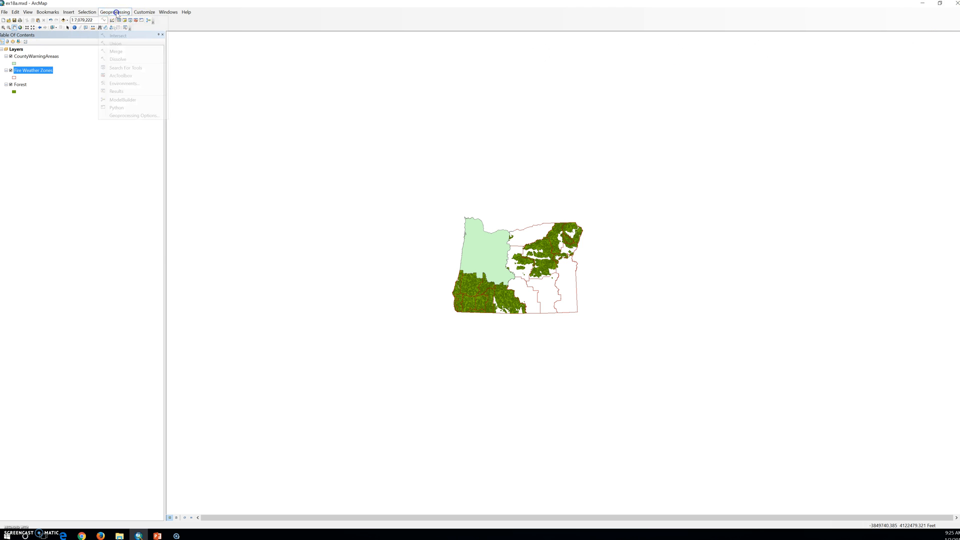
click(123, 68)
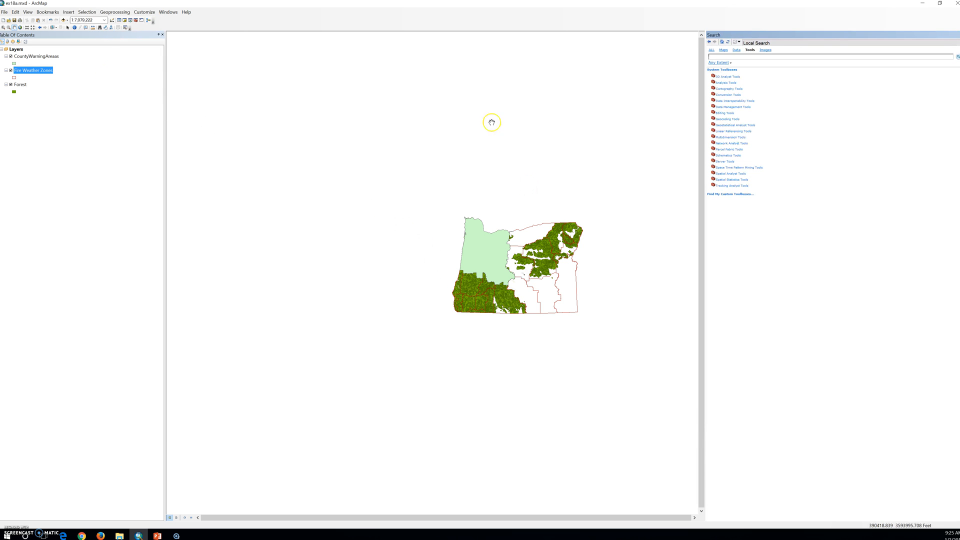
click(114, 12)
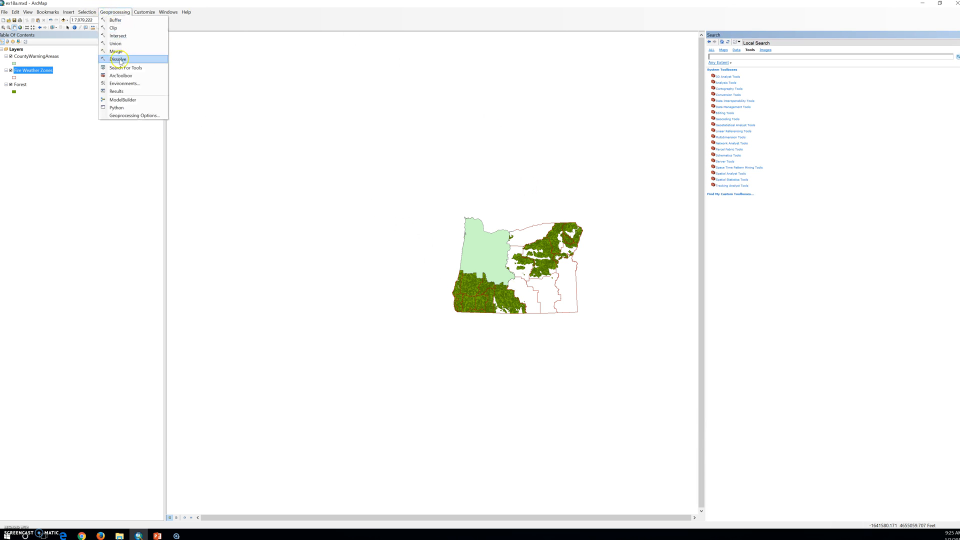
click(120, 60)
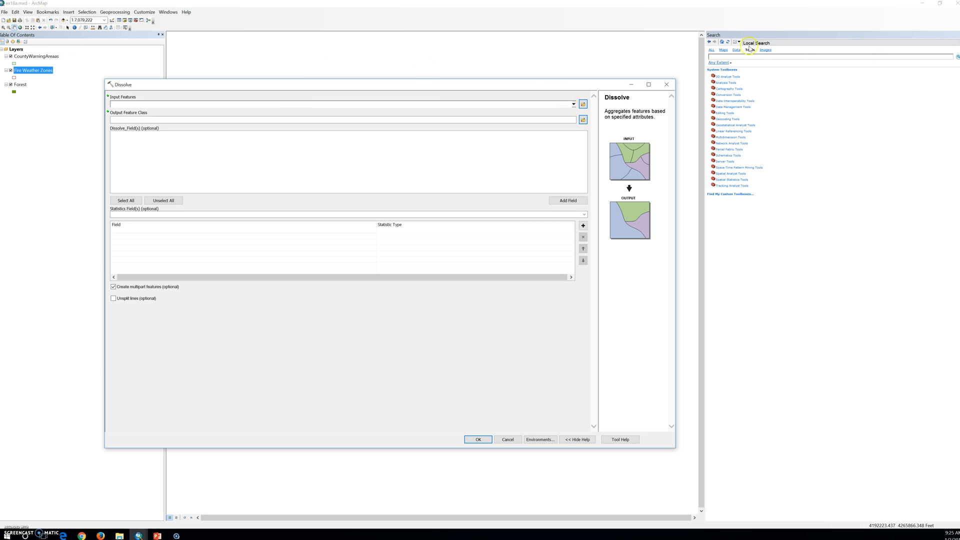
click(115, 13)
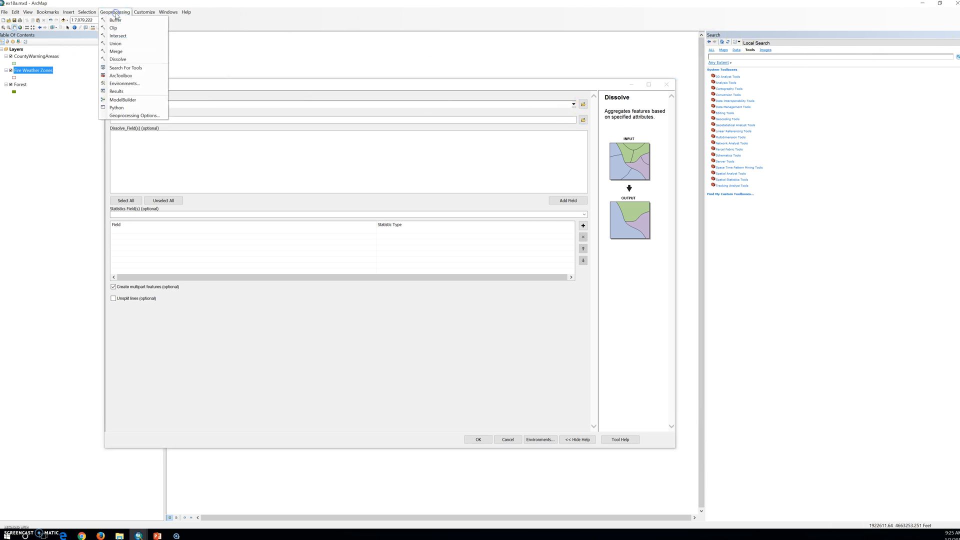
click(120, 61)
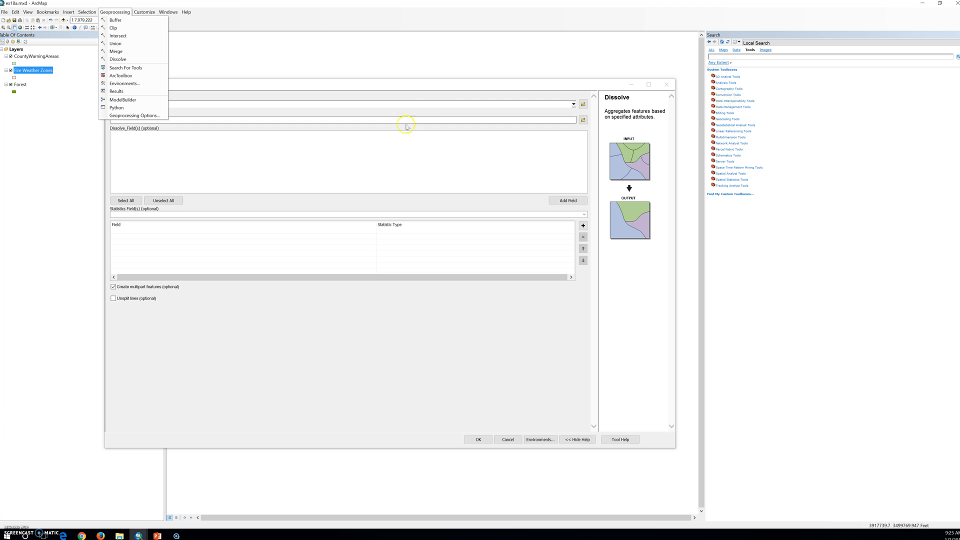
click(472, 104)
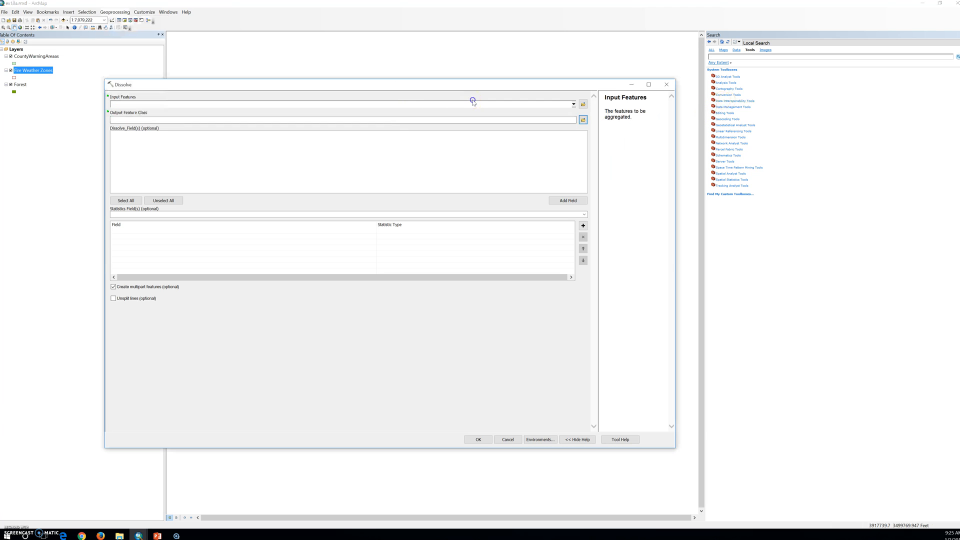
click(570, 106)
click(155, 120)
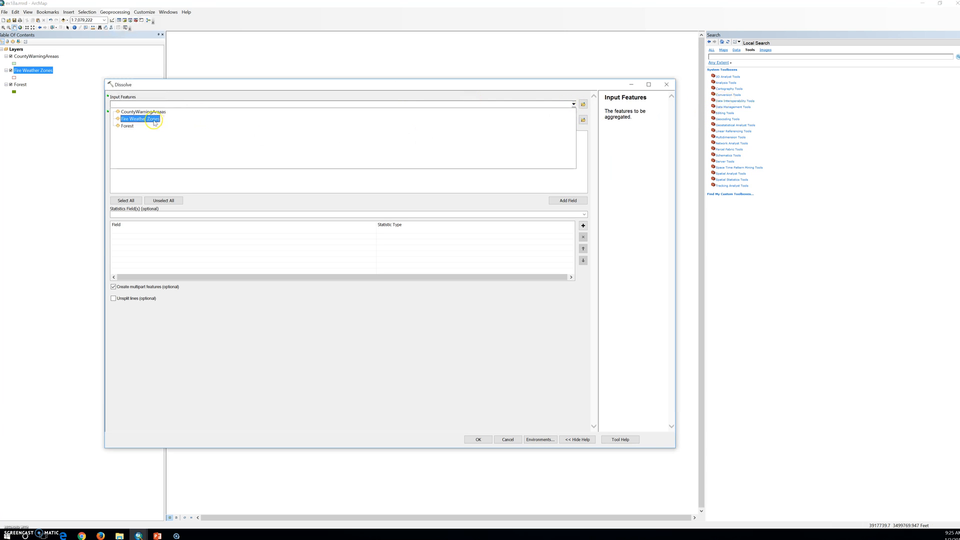
click(151, 121)
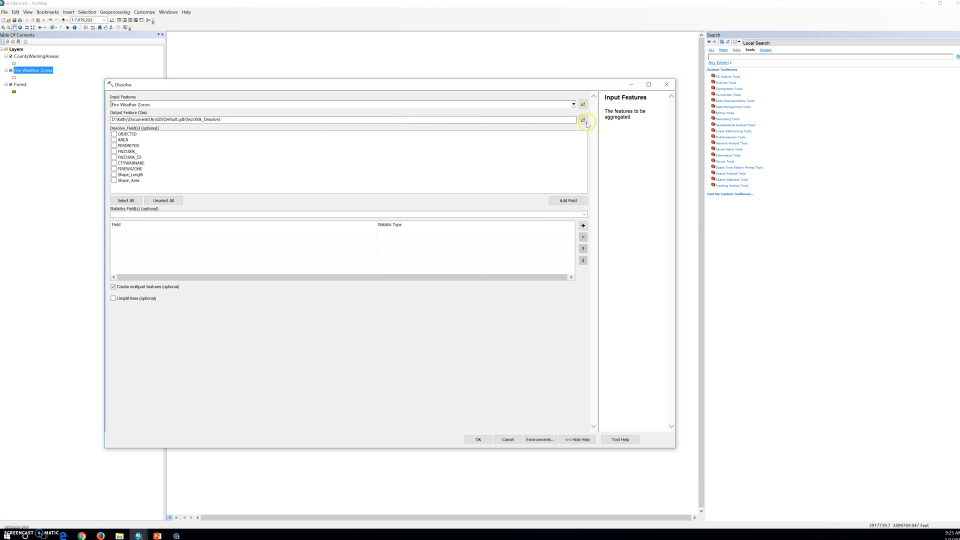
- Set the Dissolve output feature class to CountyWarningAreasNew in MyOregonForest.gdb
click(583, 120)
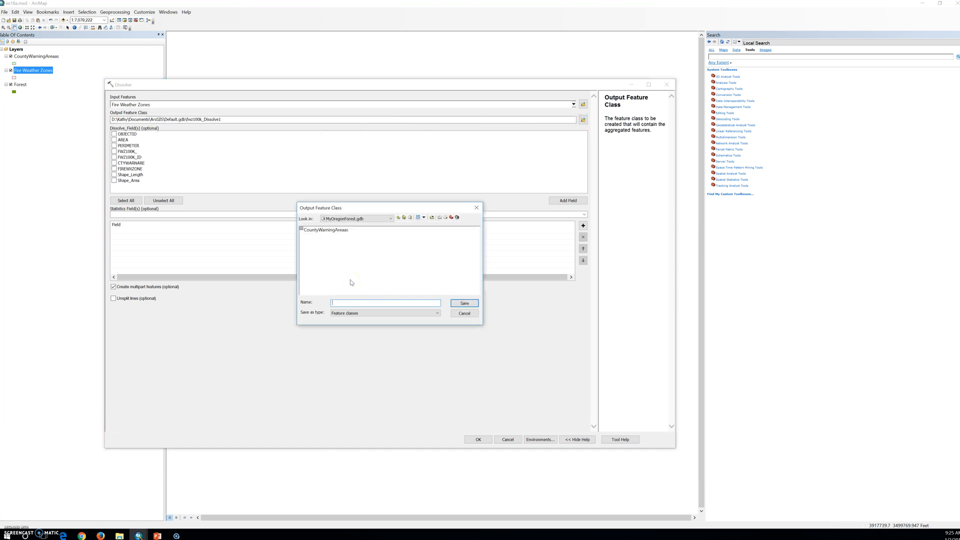
click(357, 309)
click(463, 304)
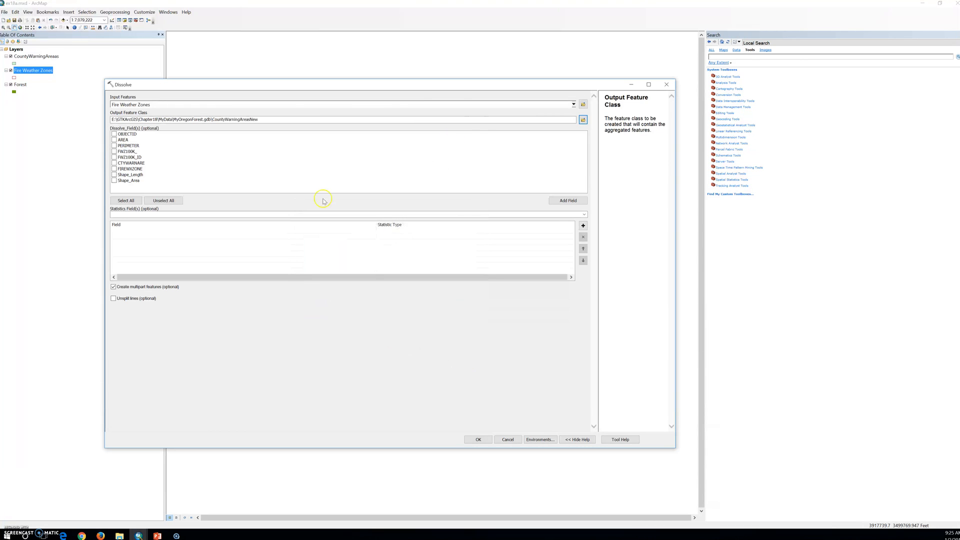
- Dissolve on the CTYWARNARE field with a SUM statistic for AREA, and run the tool
click(114, 163)
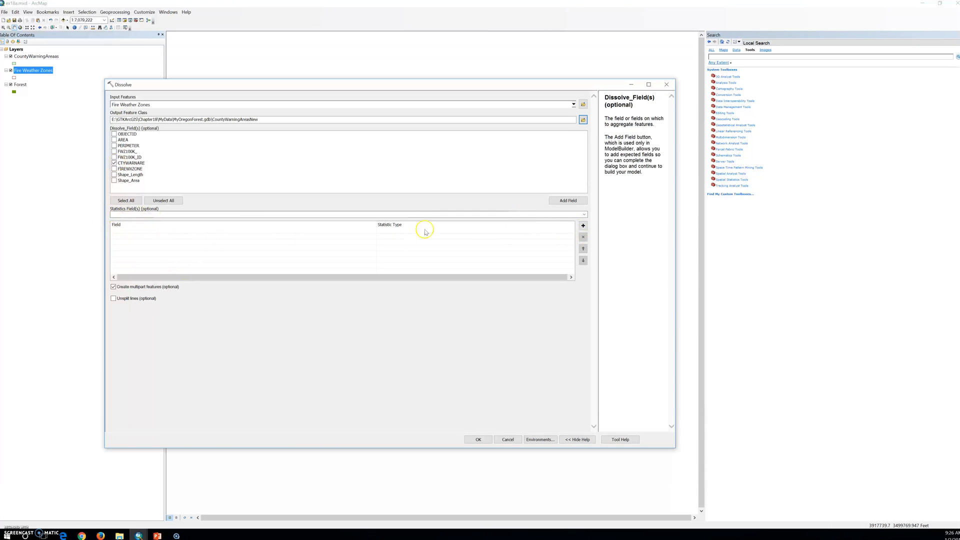
click(583, 214)
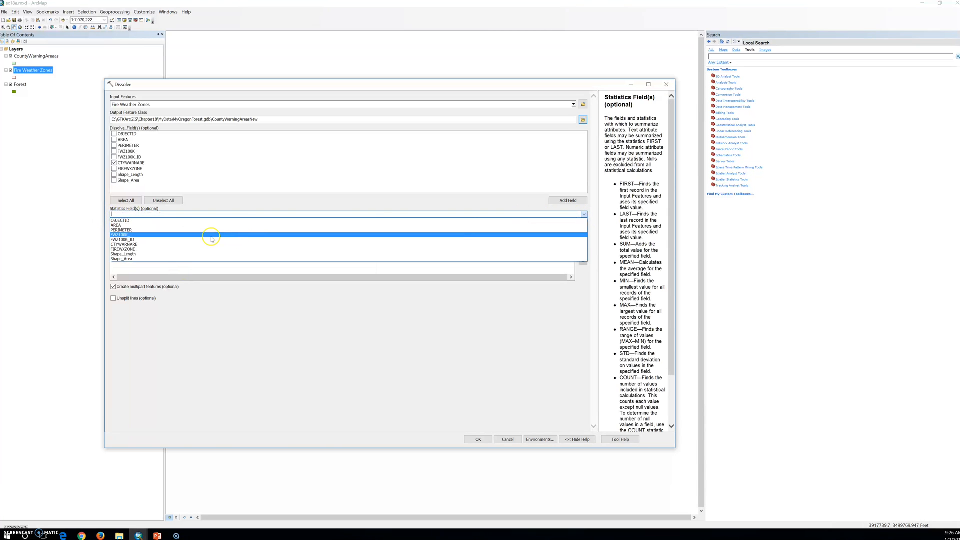
click(161, 225)
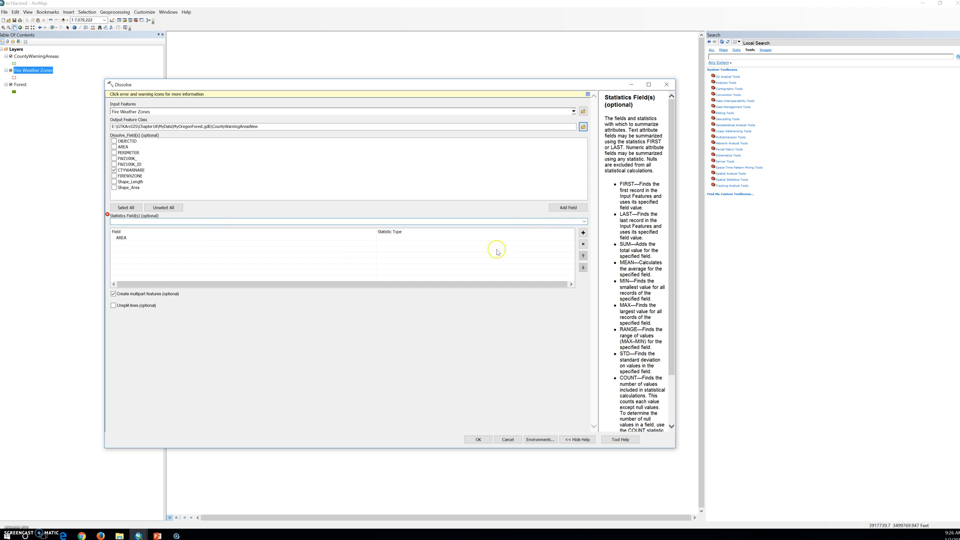
click(403, 243)
click(571, 239)
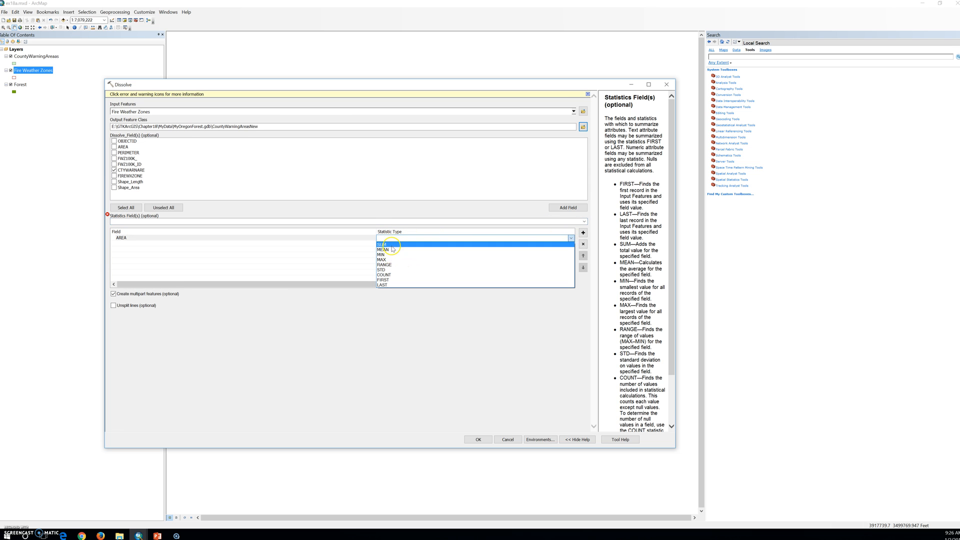
click(392, 248)
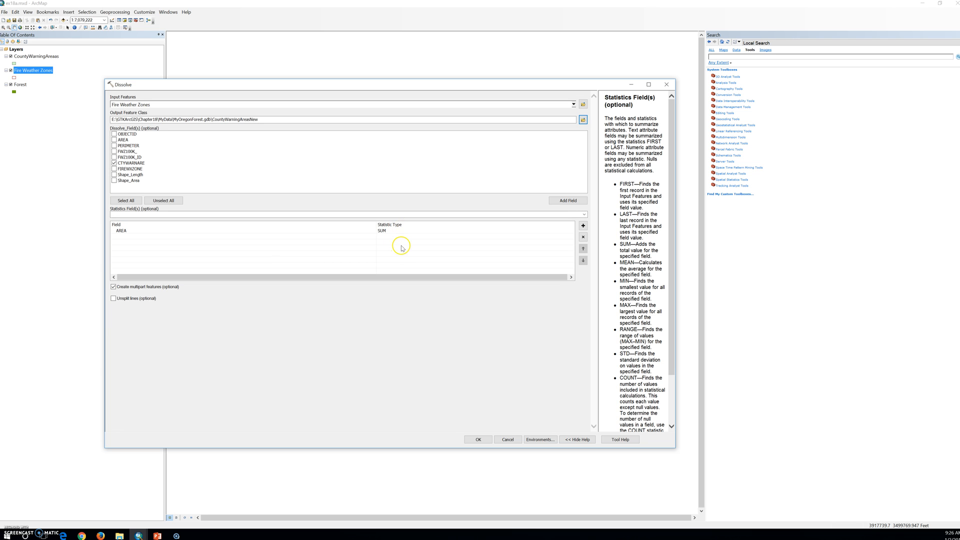
click(479, 441)
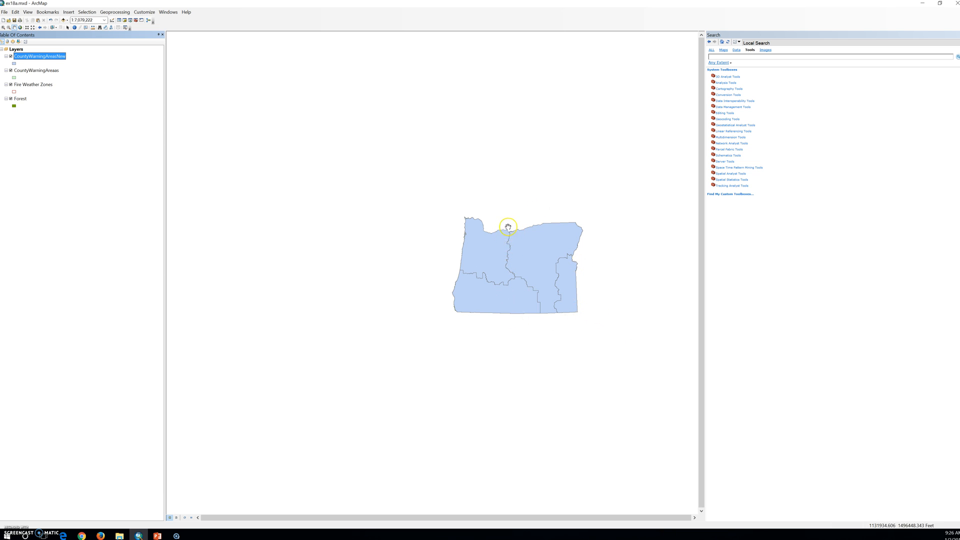
- Examine the inputs, environments and messages of the latest Dissolve run in the geoprocessing results, and close the results window
click(114, 12)
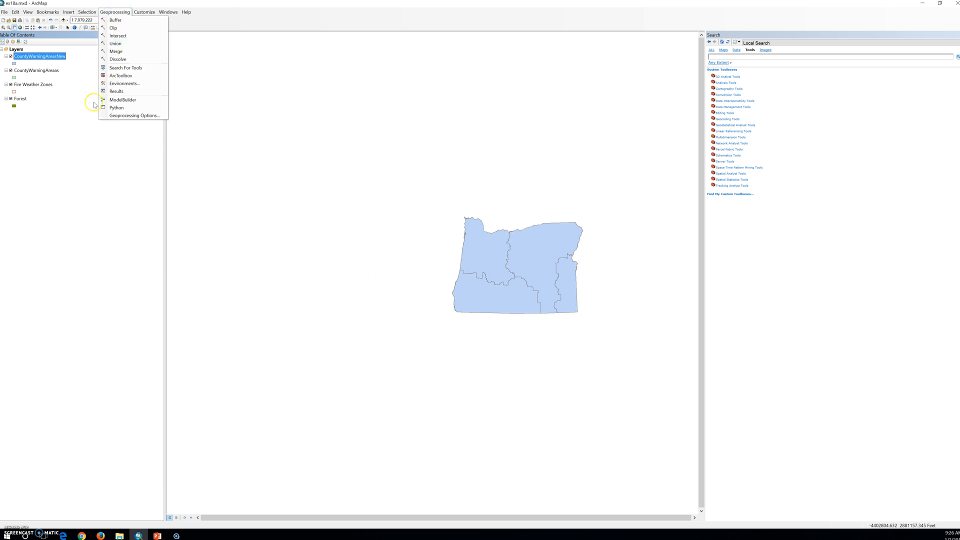
click(96, 74)
click(111, 12)
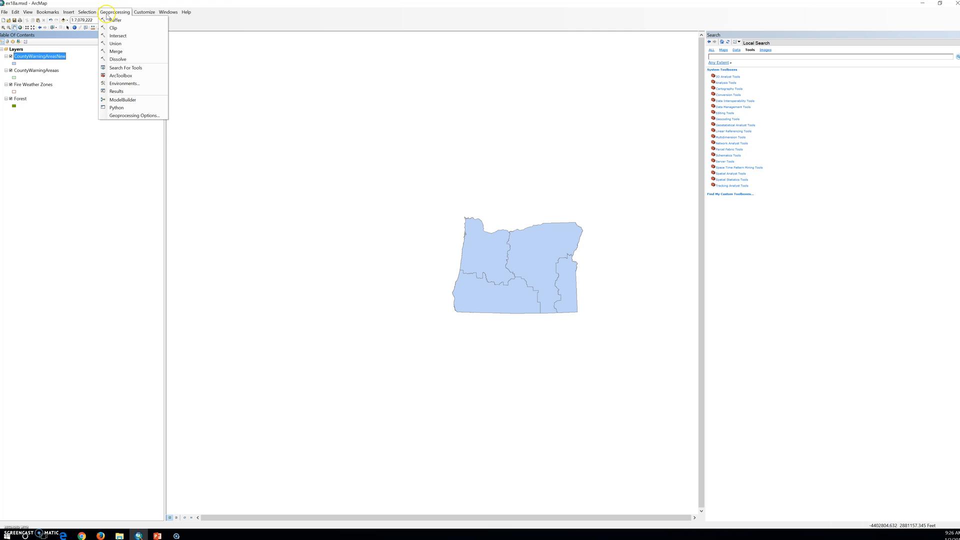
click(123, 90)
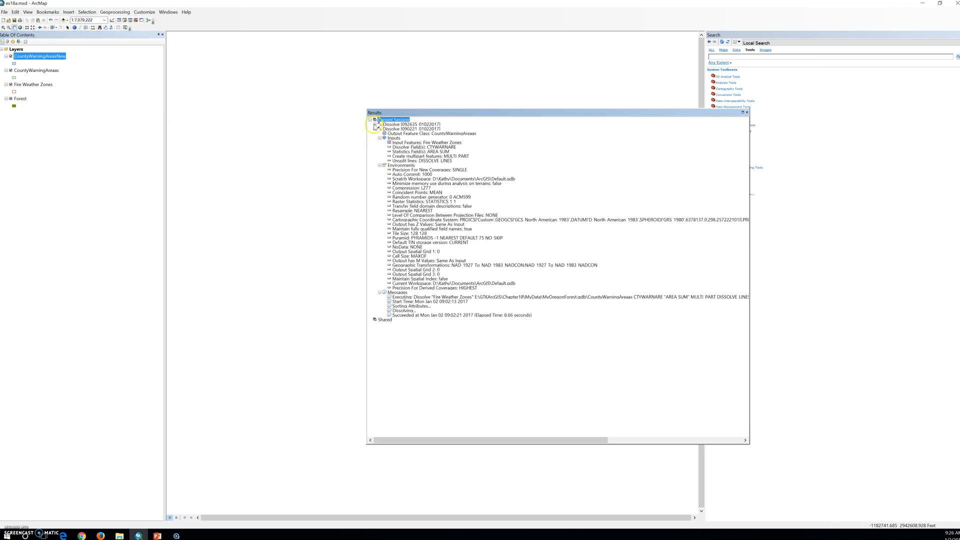
click(374, 124)
click(379, 143)
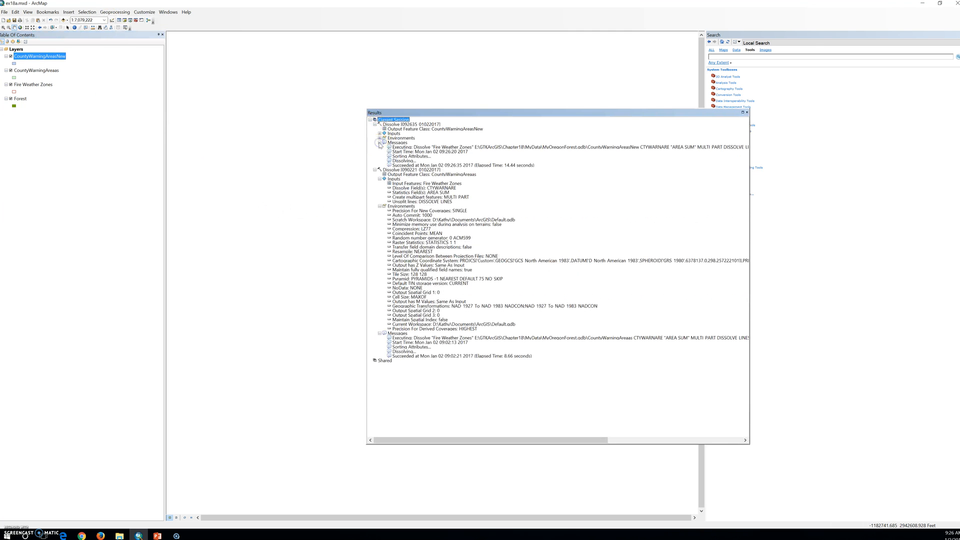
click(380, 138)
click(380, 134)
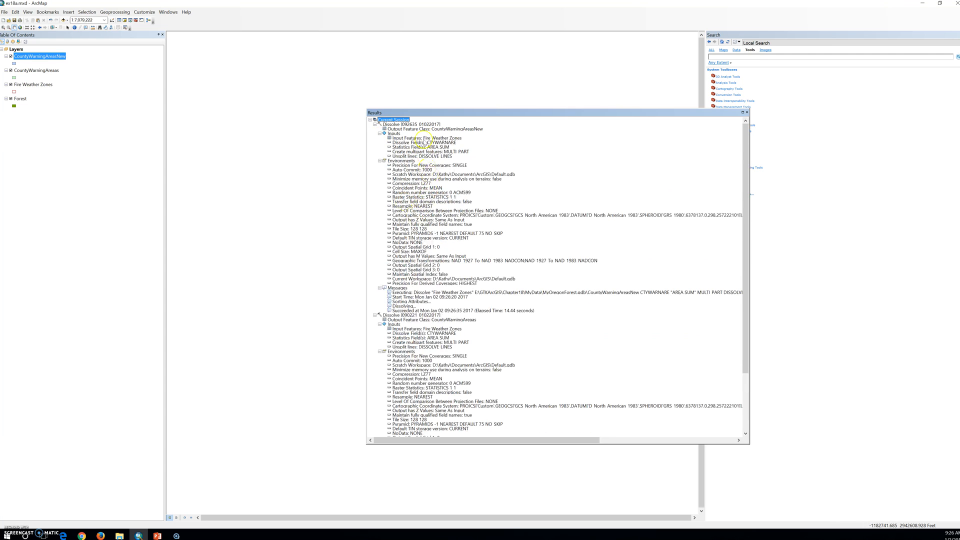
scroll(439, 200, down, 2)
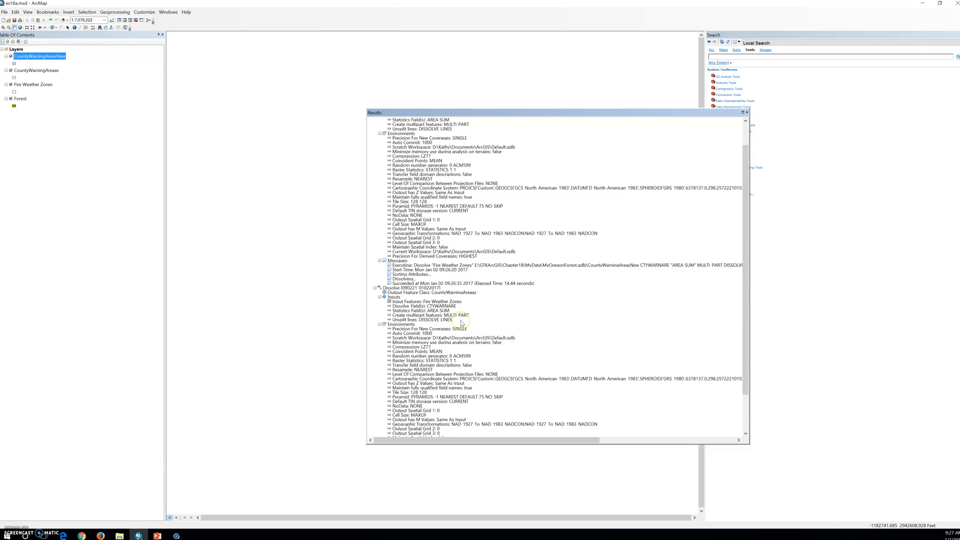
scroll(461, 323, up, 2)
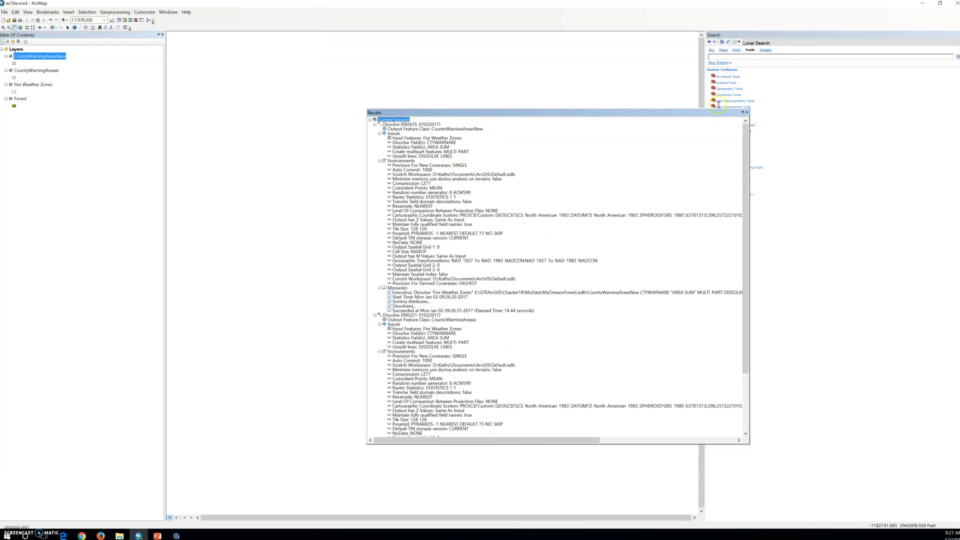
click(746, 113)
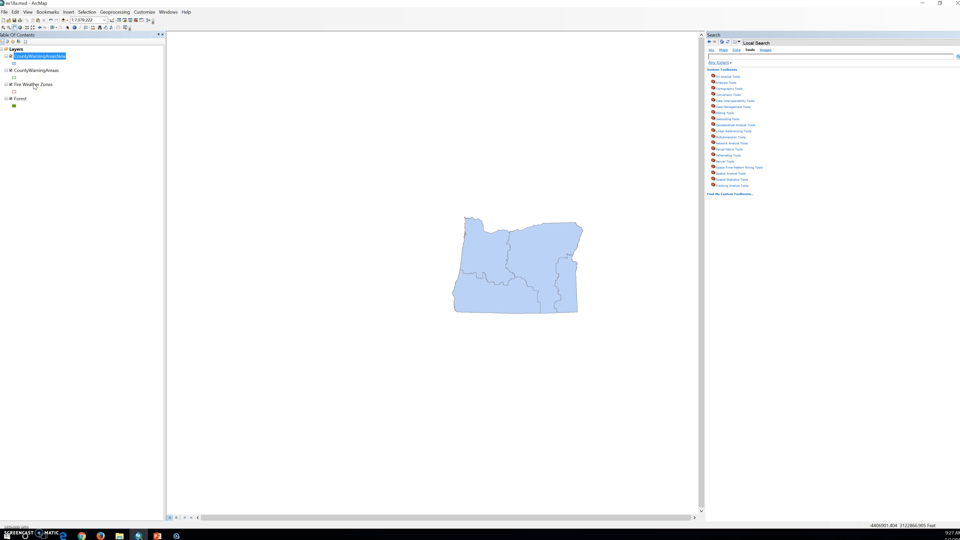
- Browse the addable data under E:\GTKArcGIS to view the contents of MyOregonForest.gdb, and close the dialog without adding anything
click(67, 20)
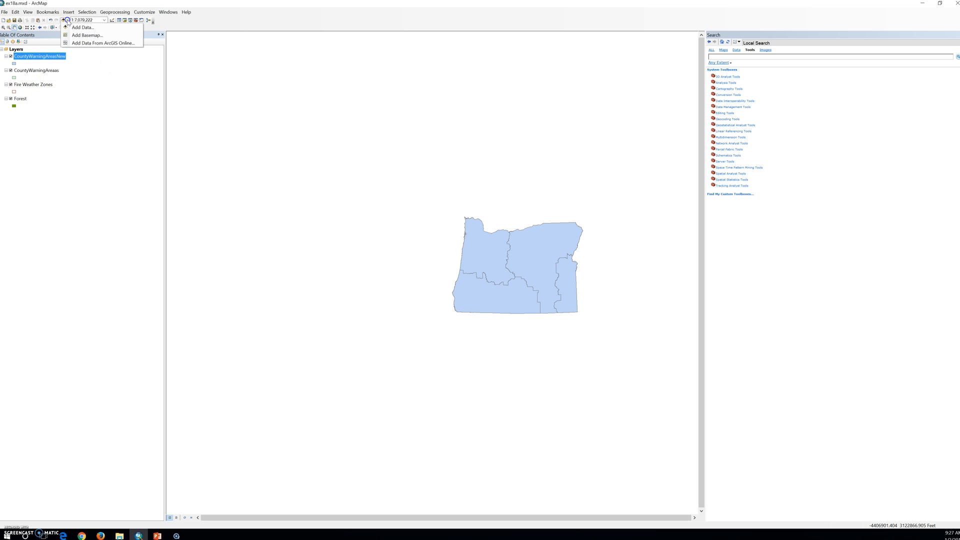
click(81, 28)
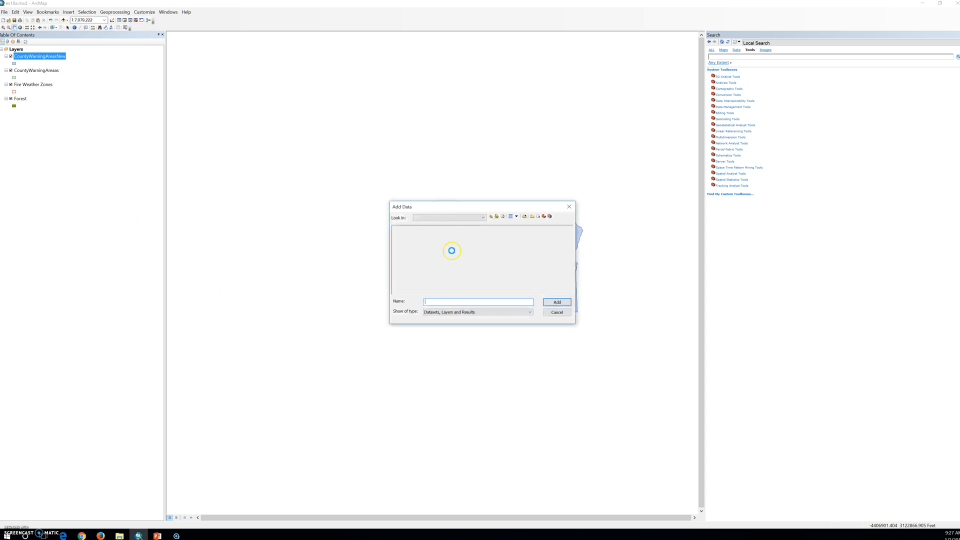
click(477, 217)
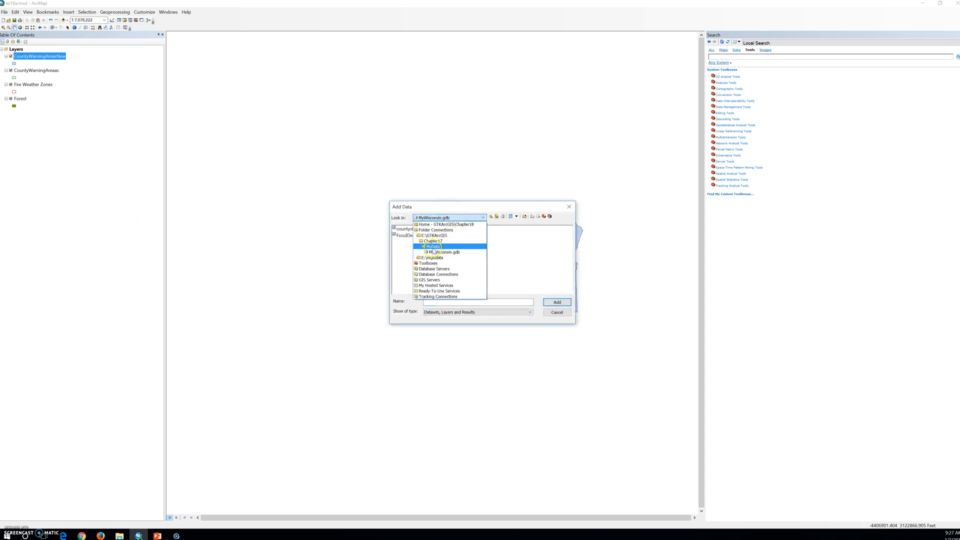
click(433, 235)
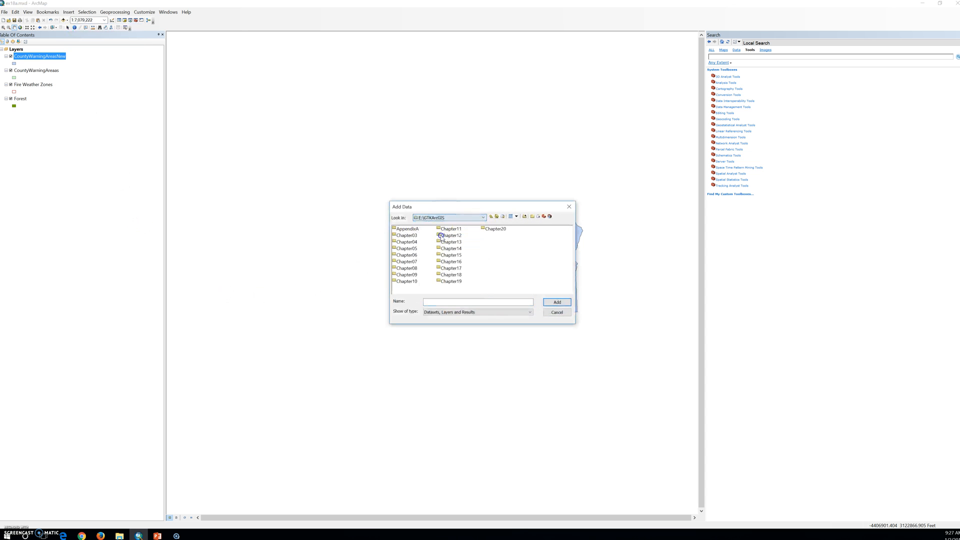
double_click(456, 281)
double_click(406, 236)
double_click(412, 230)
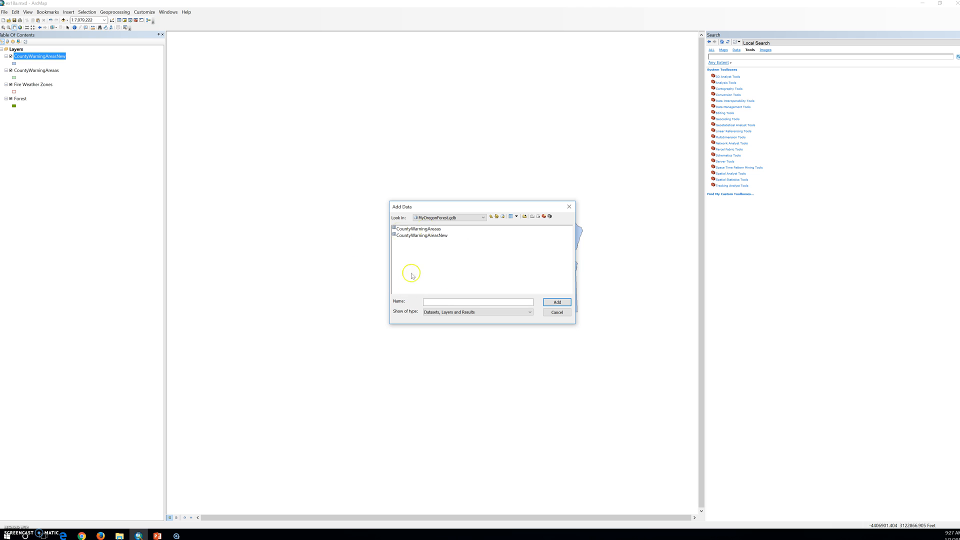
click(556, 311)
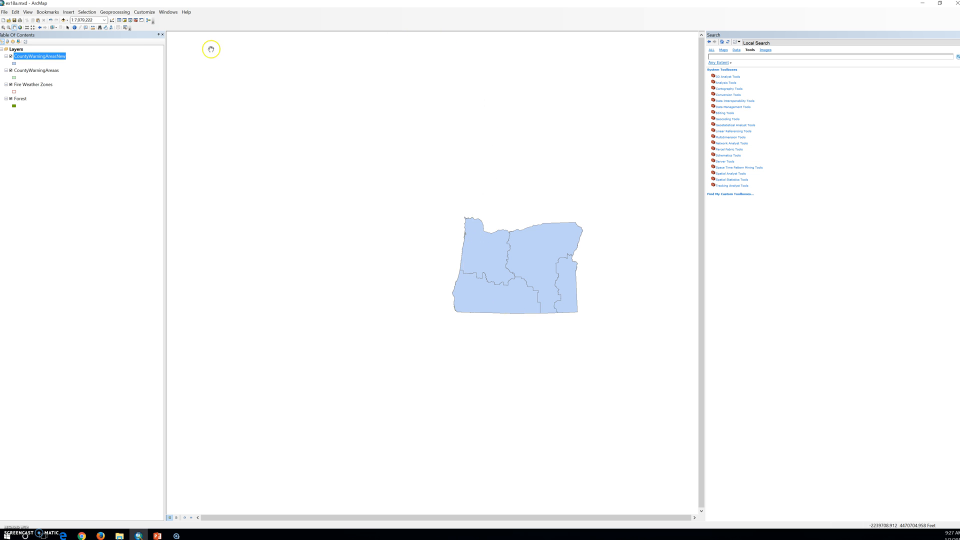
- Review the geoprocessing options, including the overwrite setting for tool outputs, and close the dialog
click(131, 13)
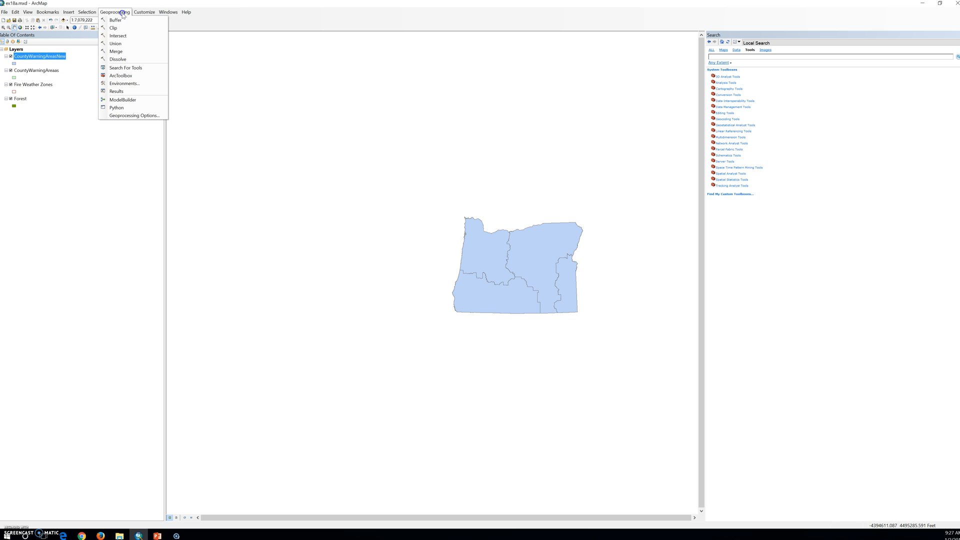
click(137, 117)
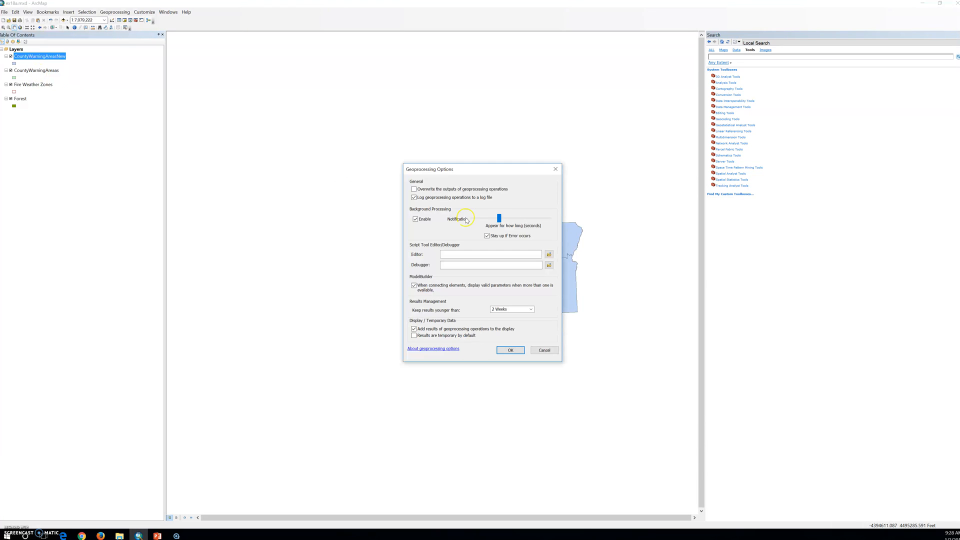
click(413, 190)
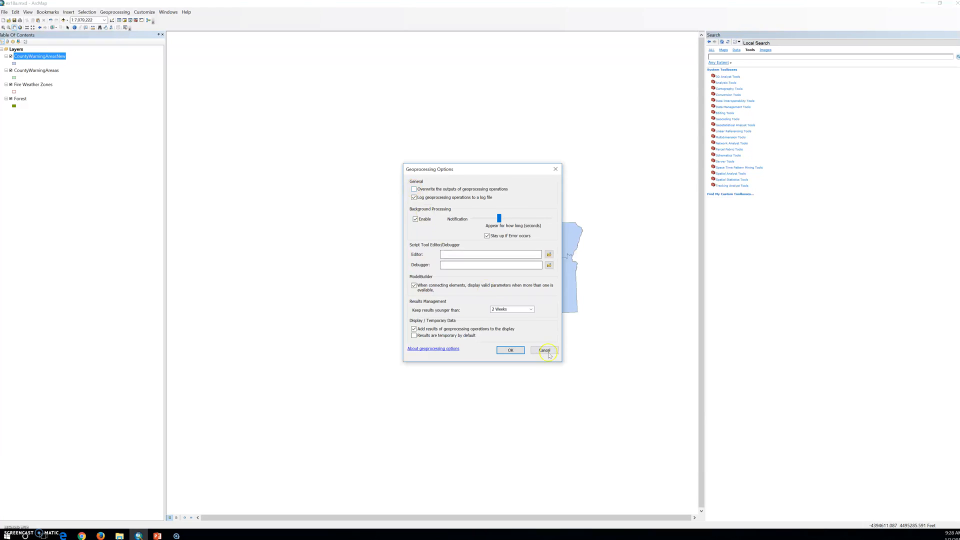
click(511, 350)
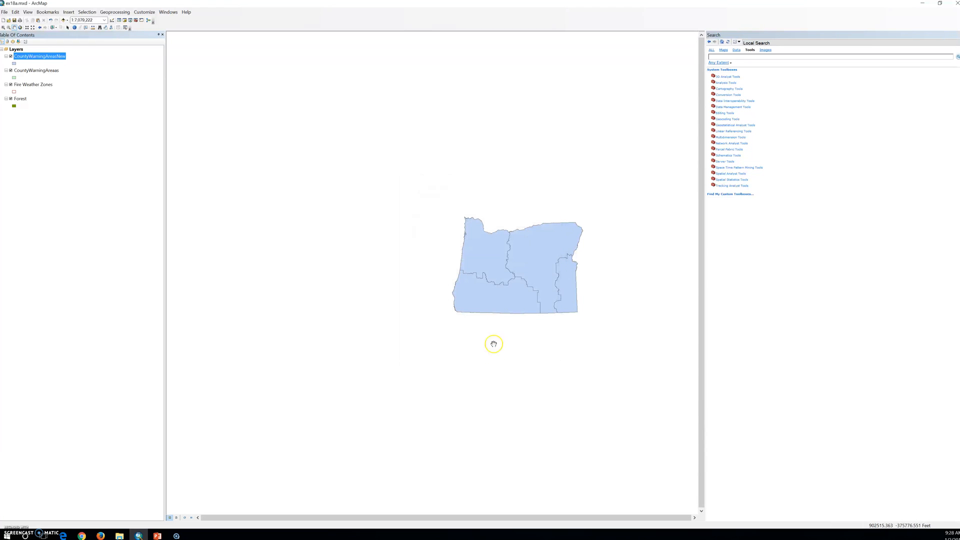
click(496, 315)
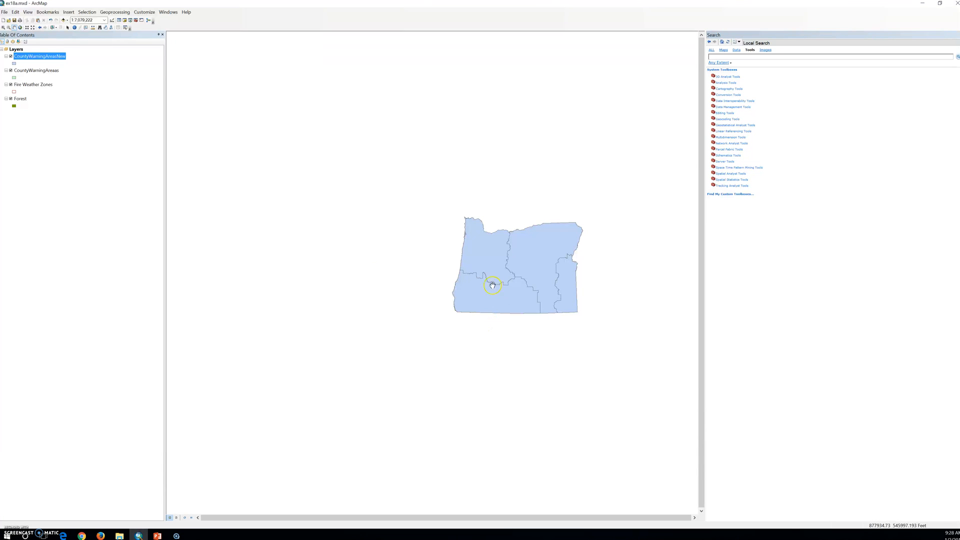
- Open the attribute table of CountyWarningAreasNew and resize and move it so the map stays in view
right_click(49, 58)
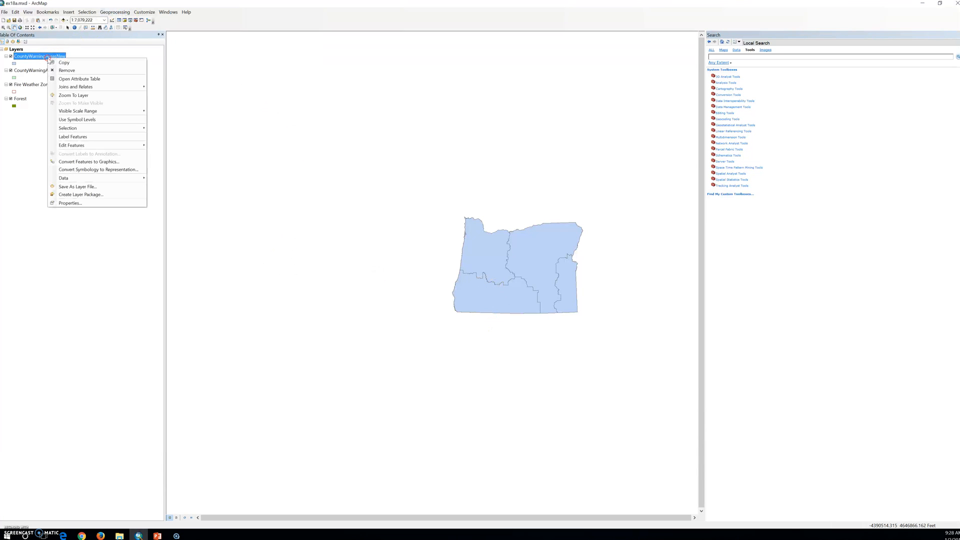
click(68, 79)
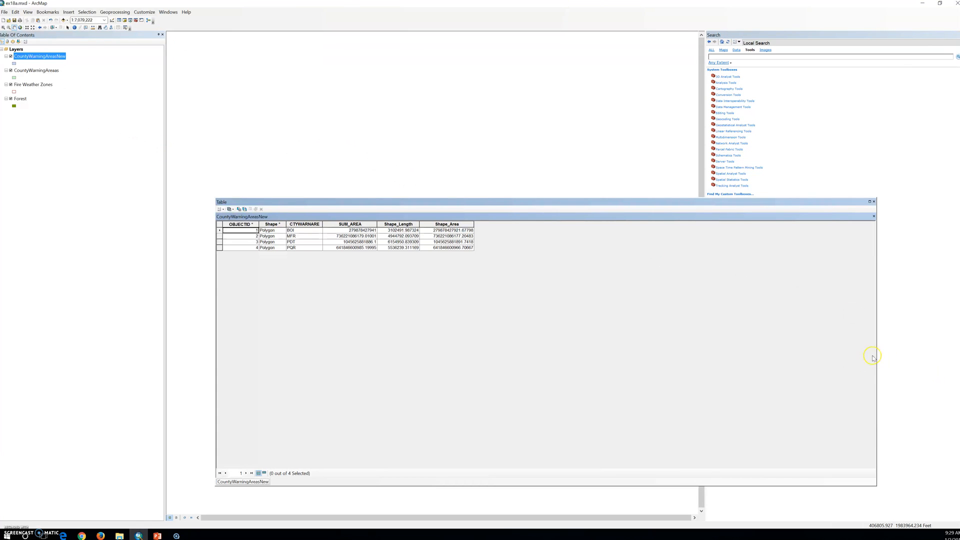
drag(876, 352, 834, 350)
drag(616, 318, 515, 317)
drag(306, 202, 691, 193)
- Select the BOI, MFR, PDT and PQR records in turn to locate each area on the map, and close the table
click(605, 221)
click(605, 227)
click(605, 233)
click(605, 239)
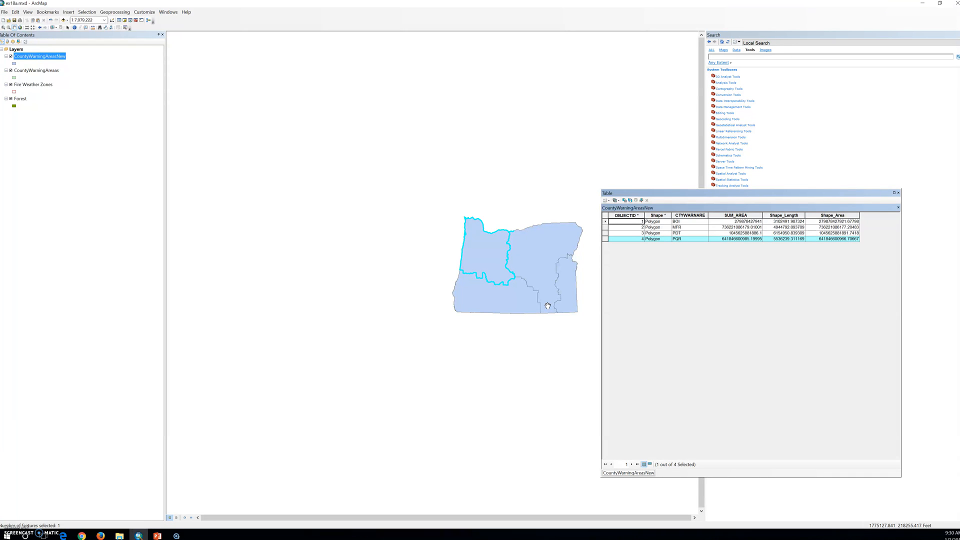
click(898, 192)
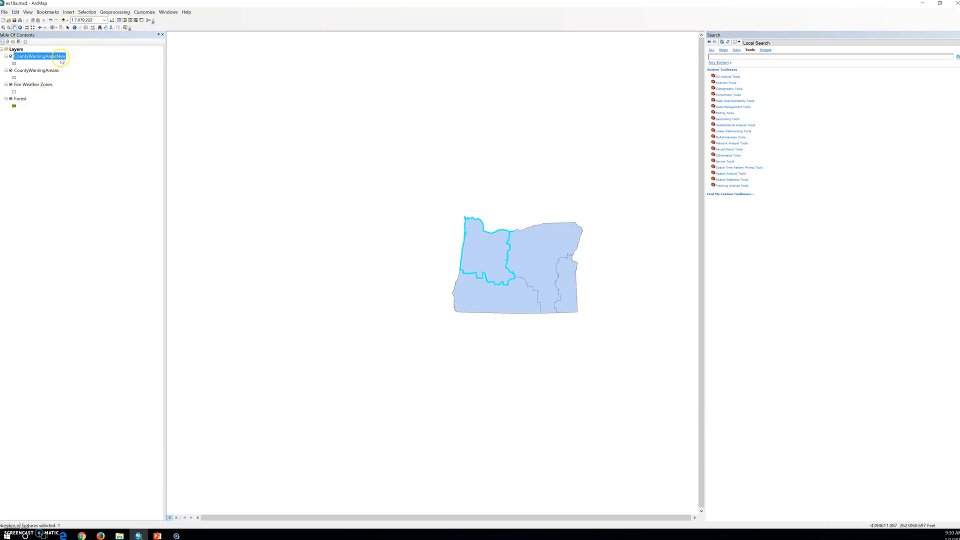
- Turn on feature labels for the CountyWarningAreasNew layer
right_click(60, 56)
click(86, 136)
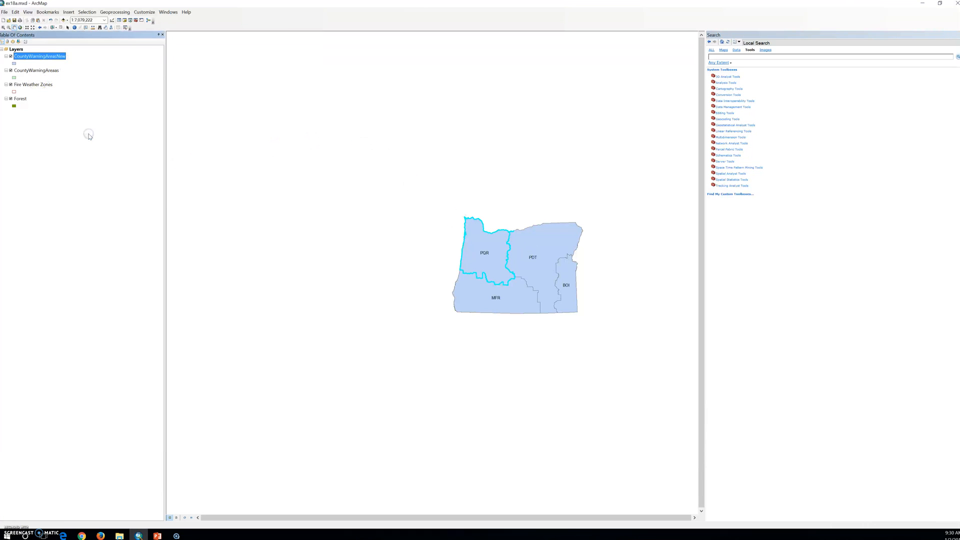
drag(553, 269, 473, 296)
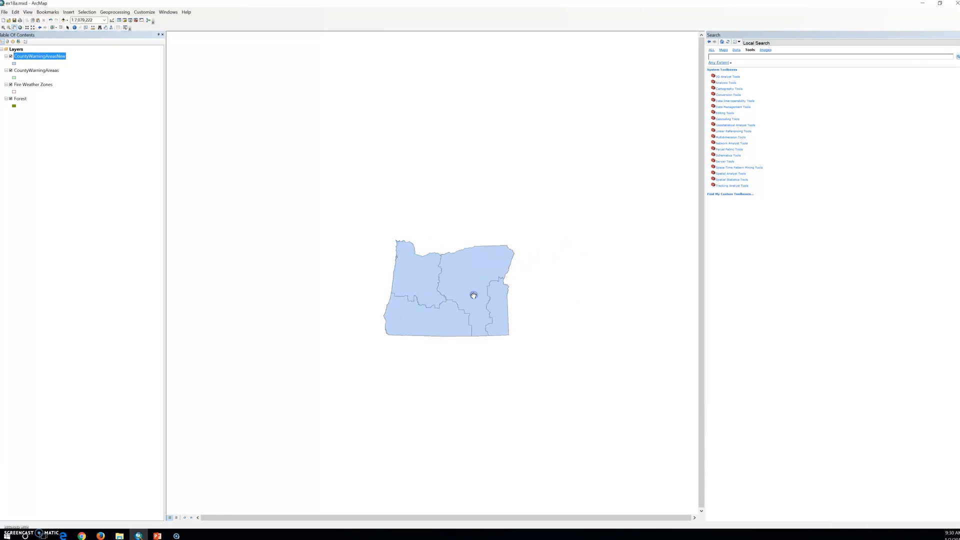
click(476, 292)
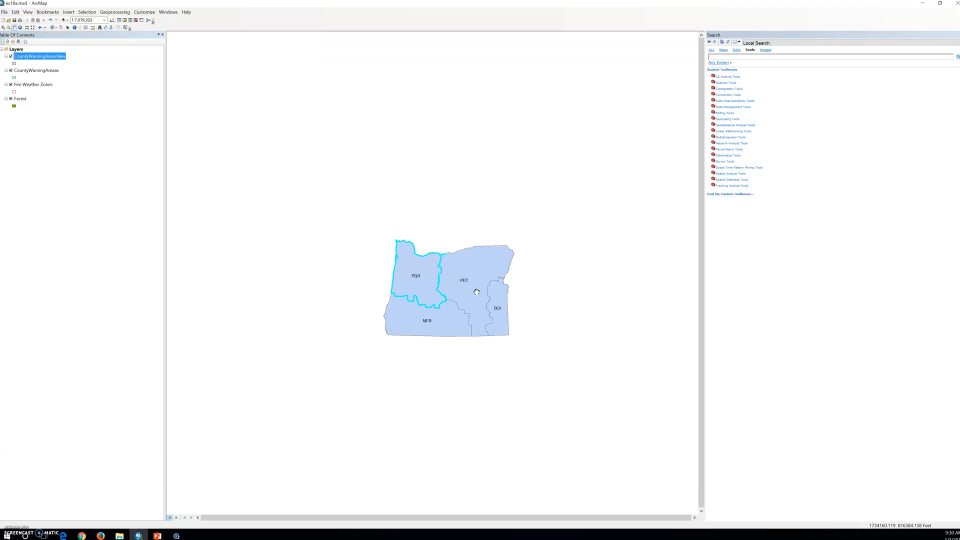
- Remove the old CountyWarningAreas layer from the map and place Fire Weather Zones above CountyWarningAreasNew
right_click(37, 71)
click(66, 82)
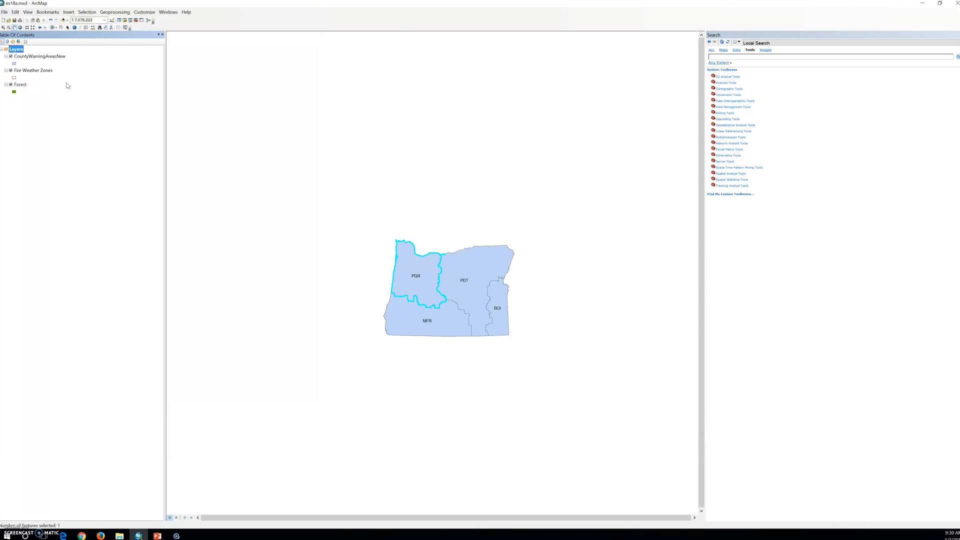
click(39, 70)
drag(39, 65, 35, 54)
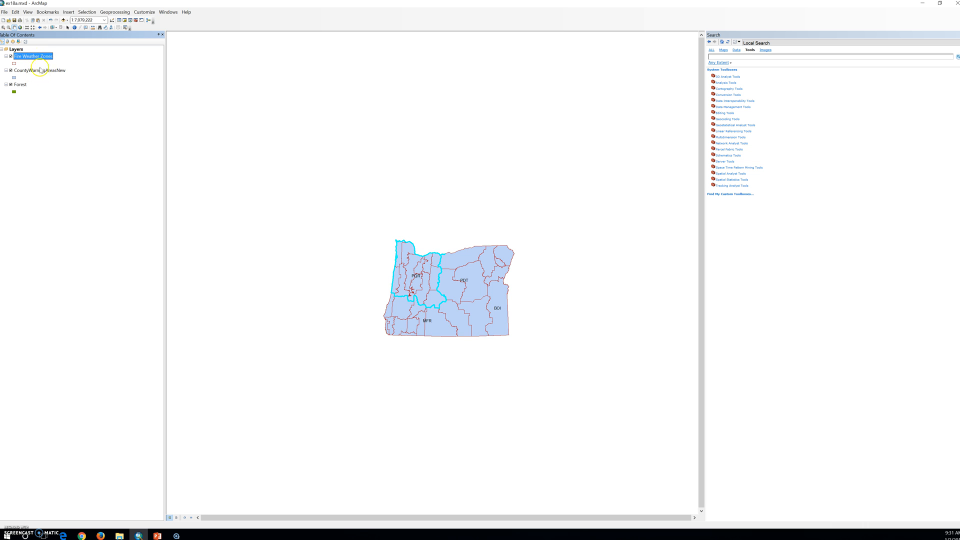
- Symbolize Fire Weather Zones by unique values of the CTYWARNARE field, adding all values, and apply the symbology
right_click(36, 57)
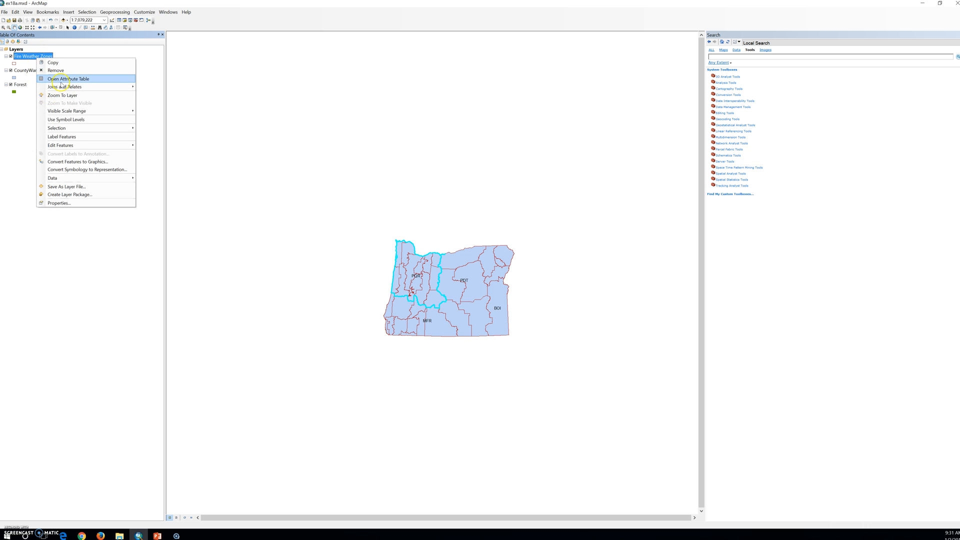
click(59, 203)
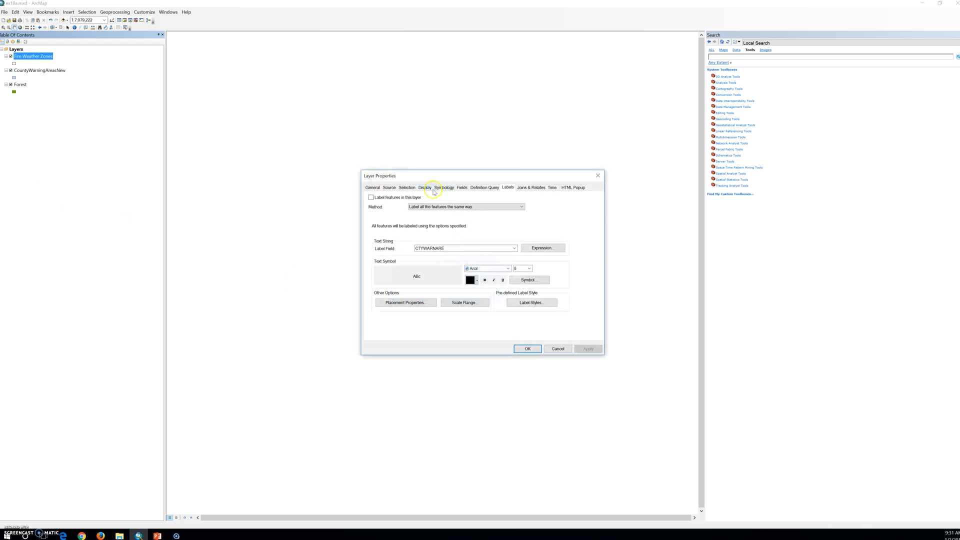
click(442, 189)
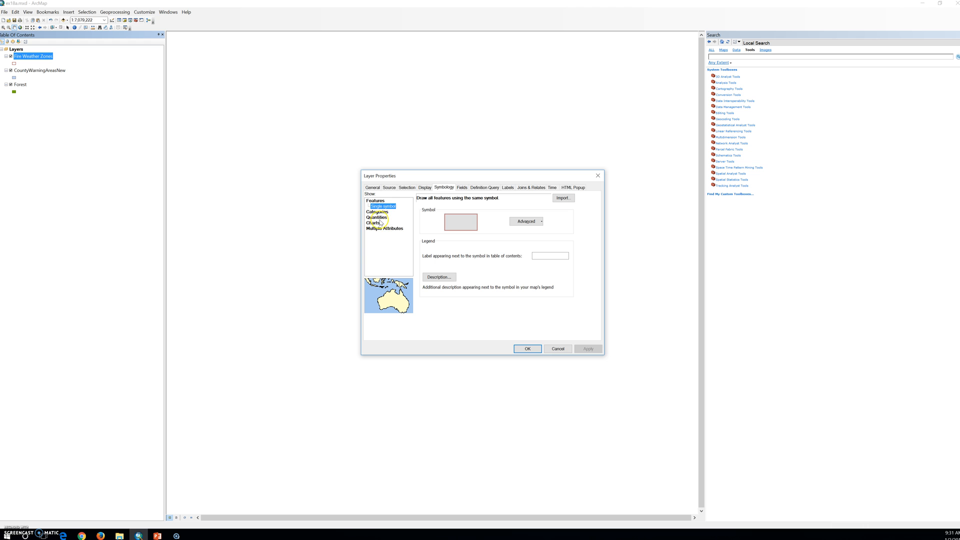
click(378, 217)
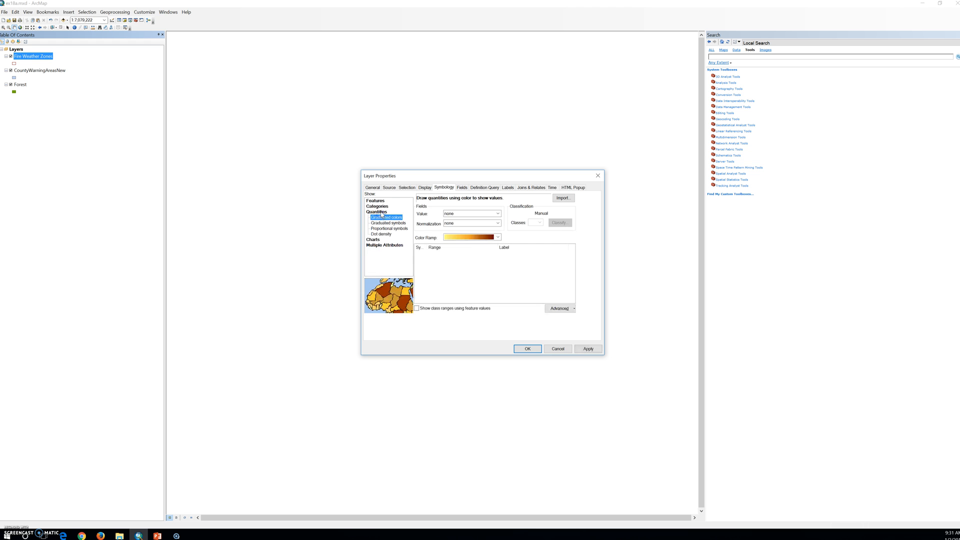
click(381, 206)
click(446, 214)
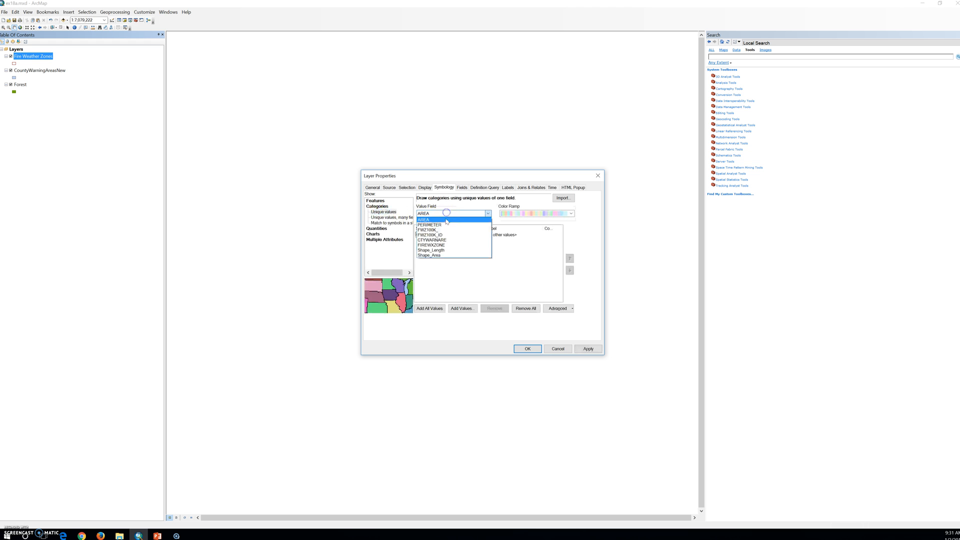
click(447, 240)
click(430, 309)
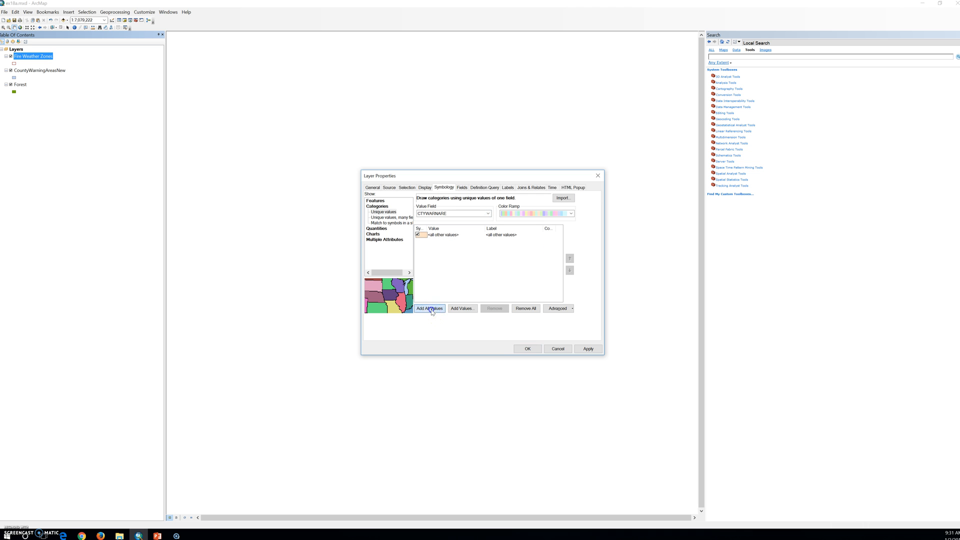
click(588, 348)
click(526, 349)
- Change the color ramp of the Fire Weather Zones categories to a green one and accept the layer properties
drag(452, 178, 183, 198)
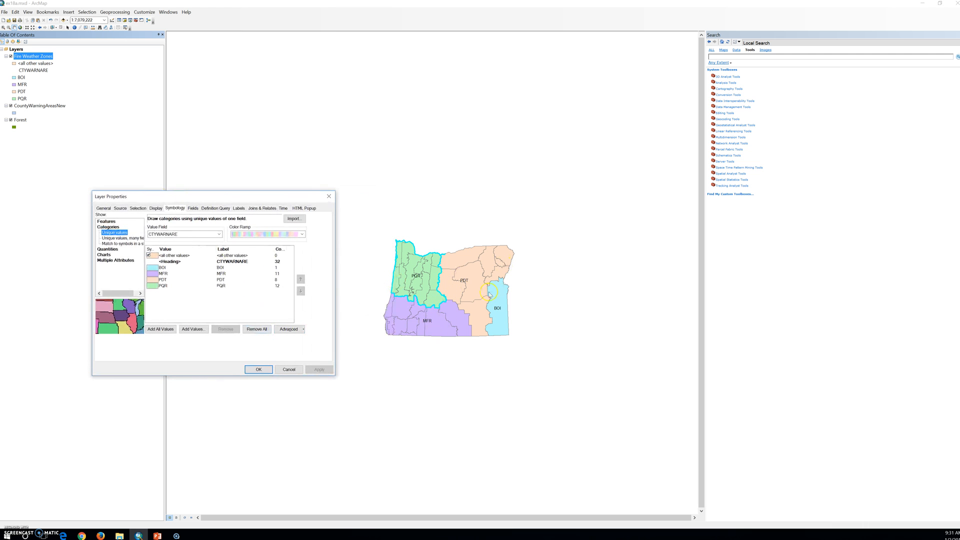
click(285, 234)
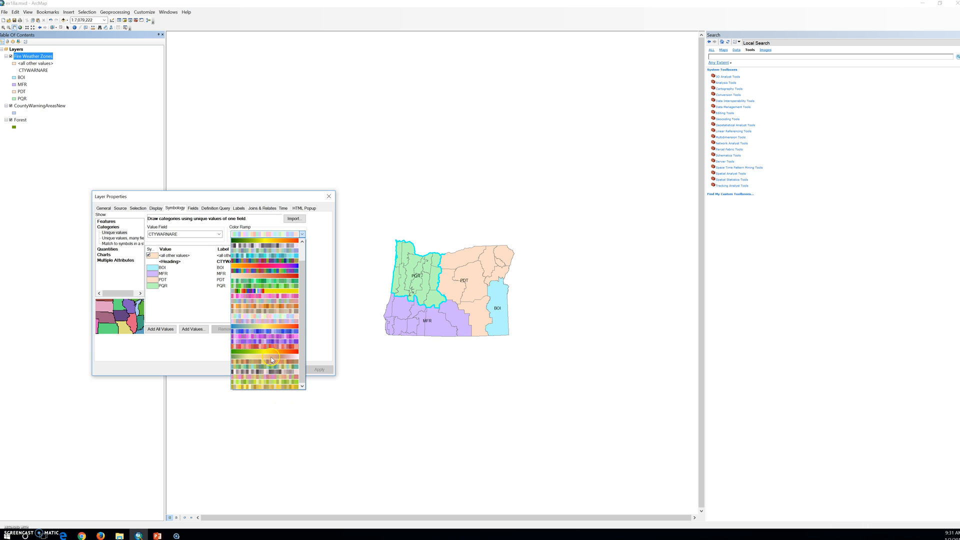
click(269, 288)
click(313, 370)
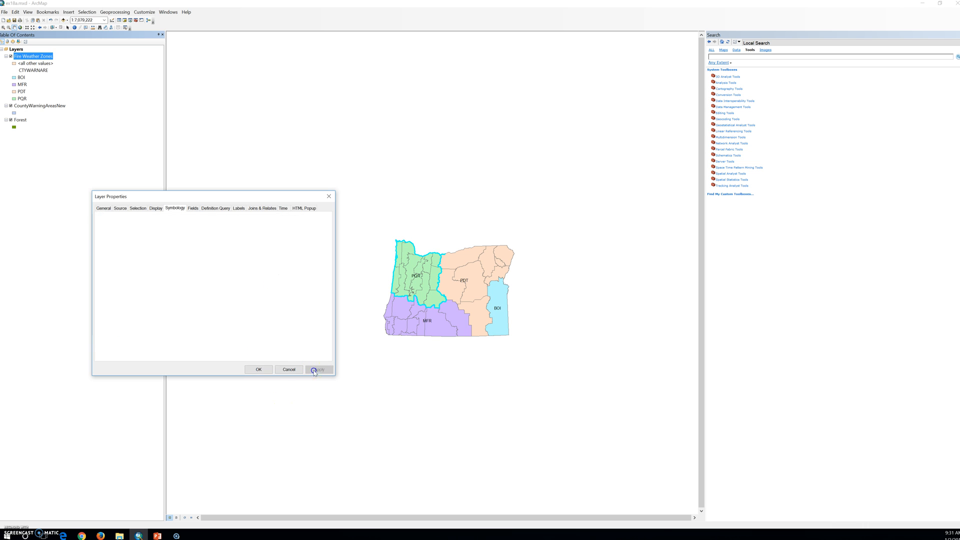
click(257, 370)
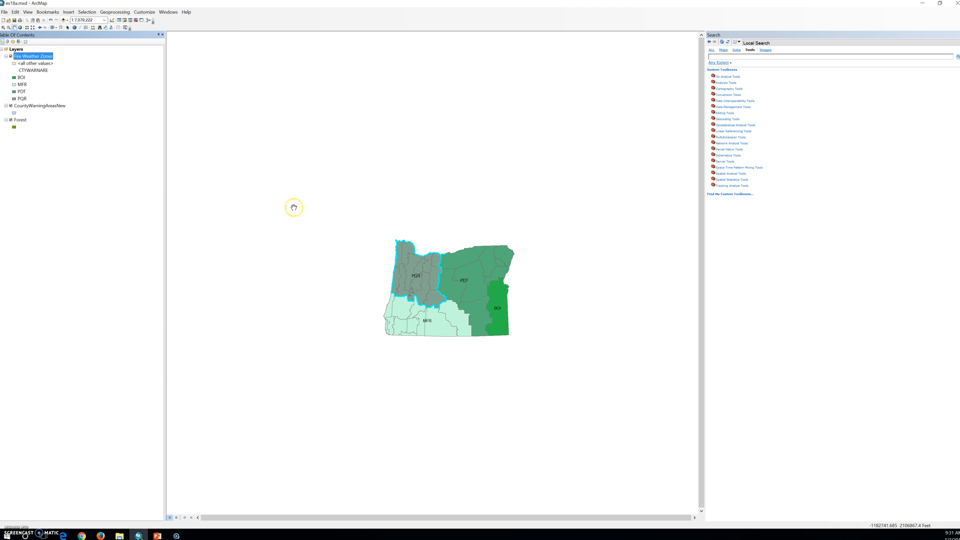
- Save the ex18a map document with the map fitted to the Fire Weather Zones layer, and close the program
right_click(36, 56)
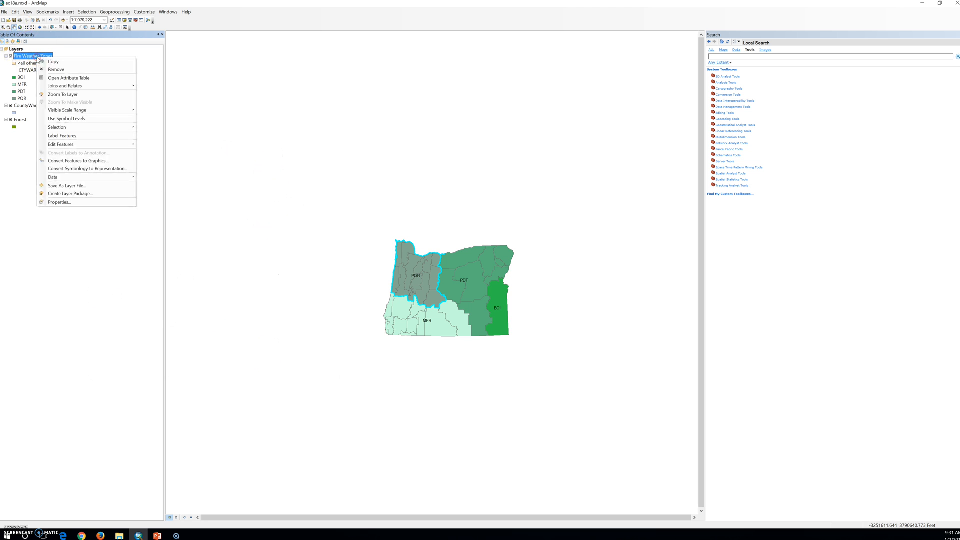
click(73, 95)
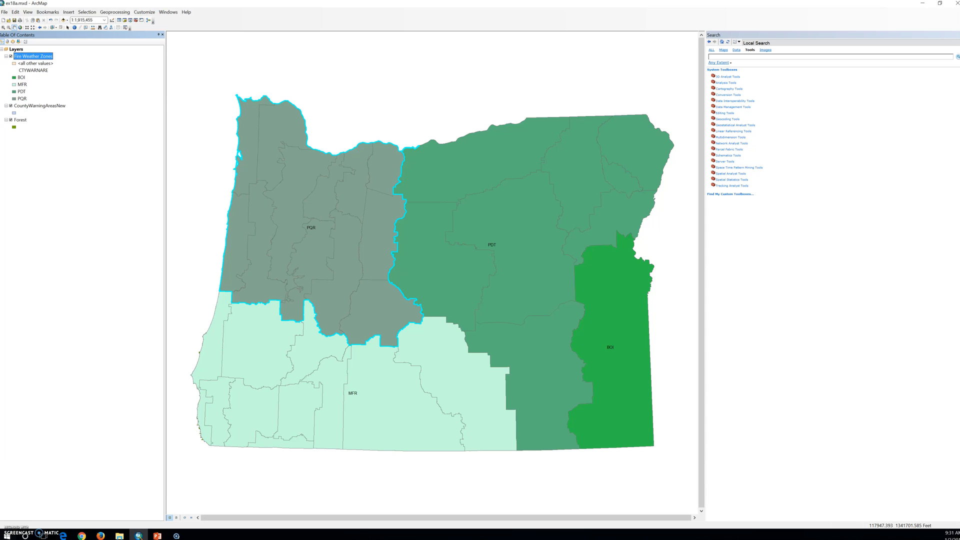
click(15, 27)
click(954, 3)
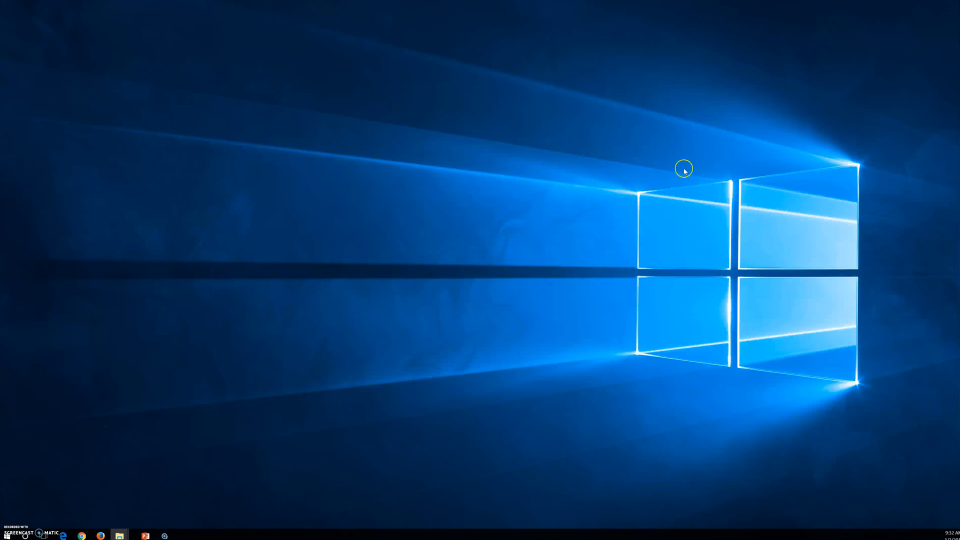
- Open the map document ex18b.mxd from the E:\GTKArcGIS\Chapter18 folder
click(118, 535)
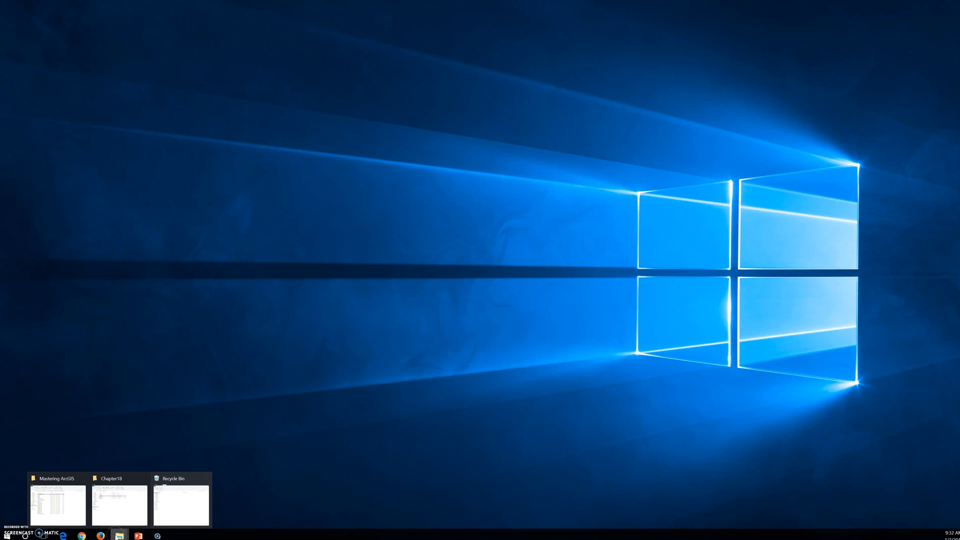
click(120, 505)
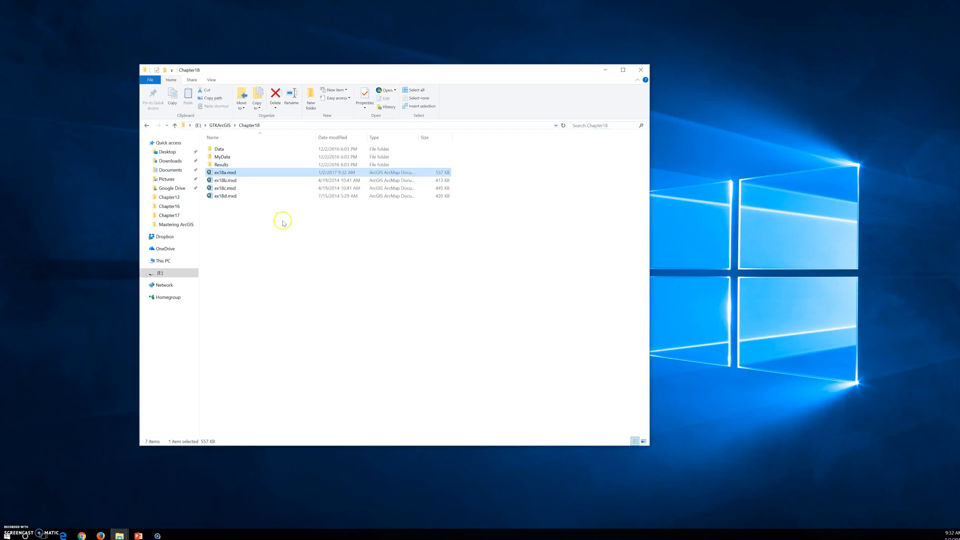
click(224, 181)
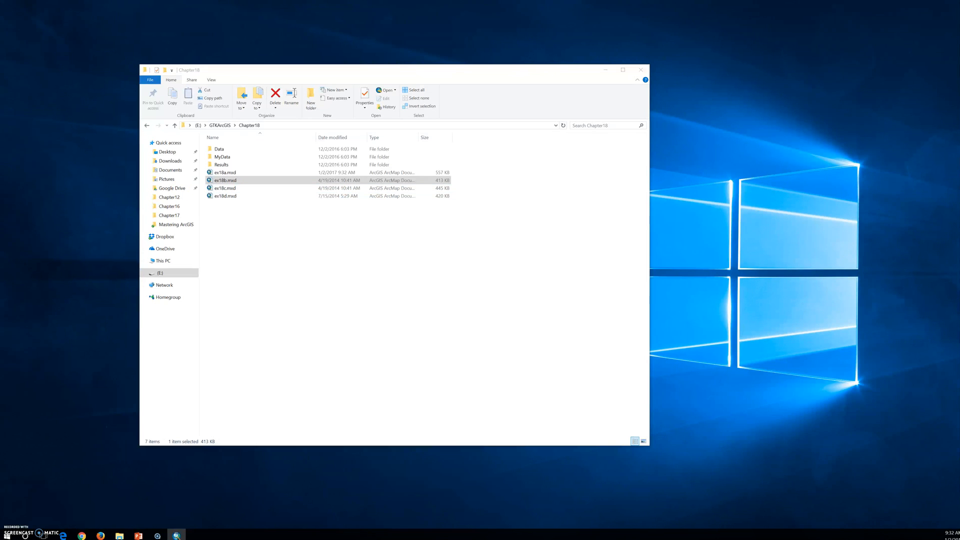
click(687, 49)
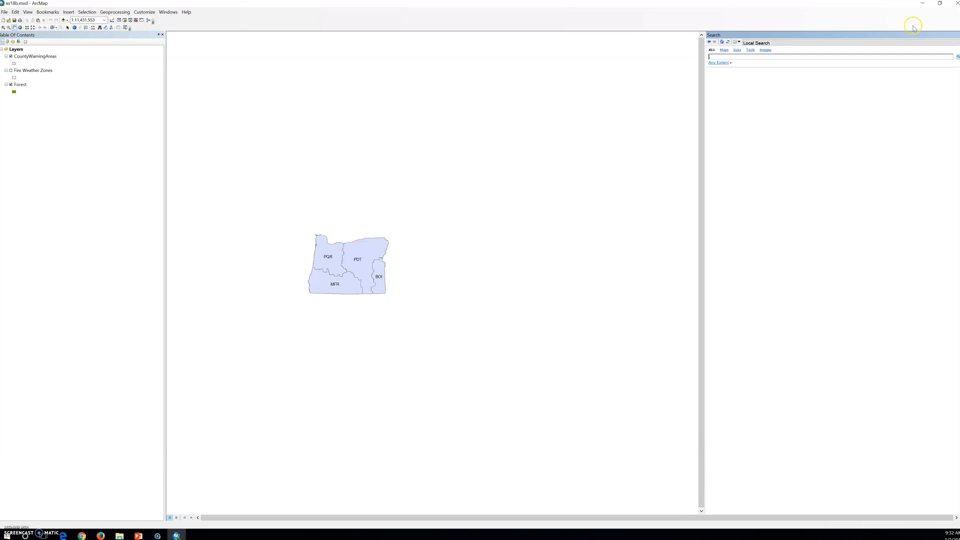
- Make the Forest and Fire Weather Zones layers not selectable, leaving CountyWarningAreas as the only selectable layer
right_click(31, 57)
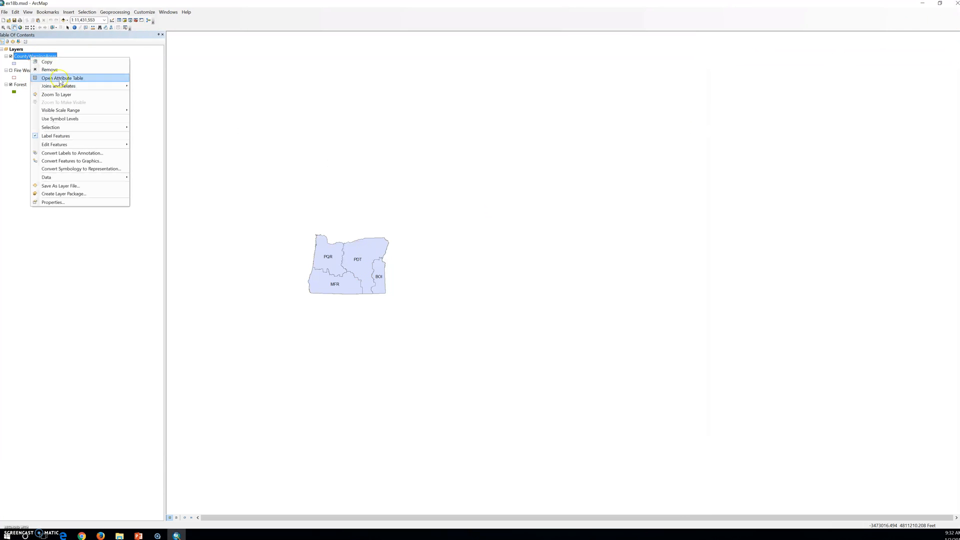
click(80, 94)
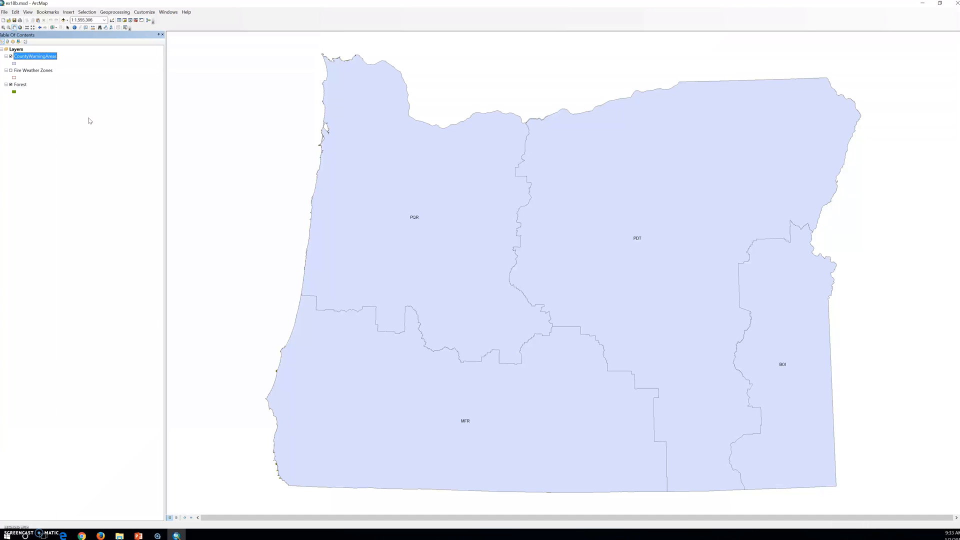
click(18, 42)
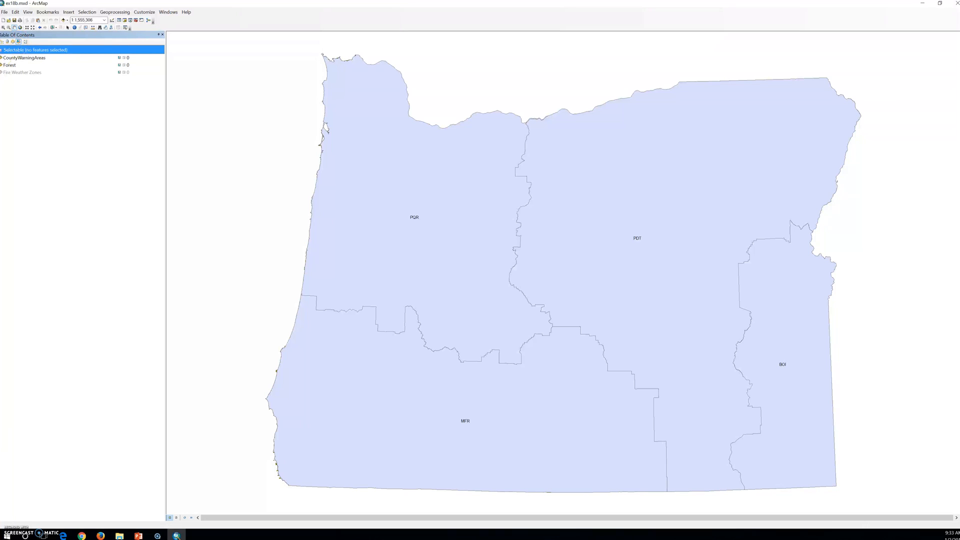
click(125, 66)
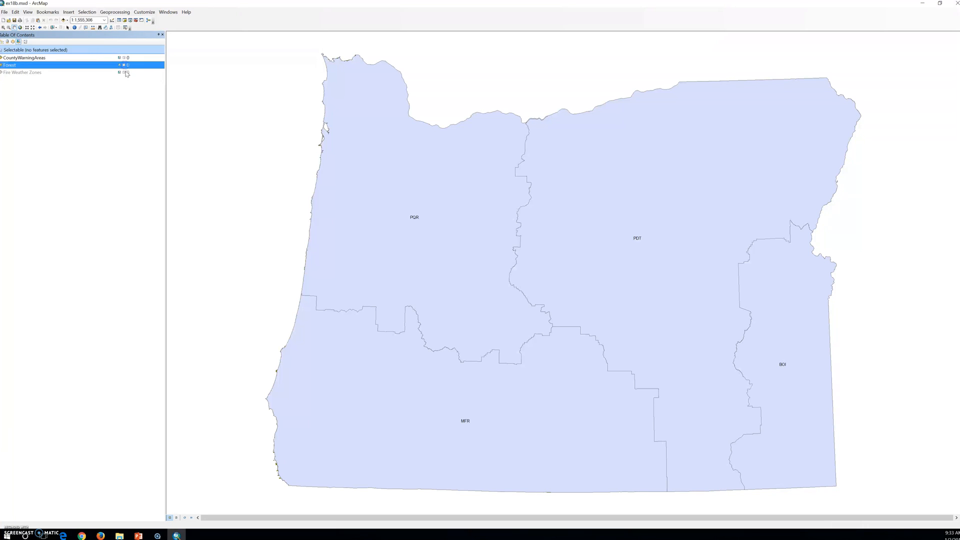
click(121, 71)
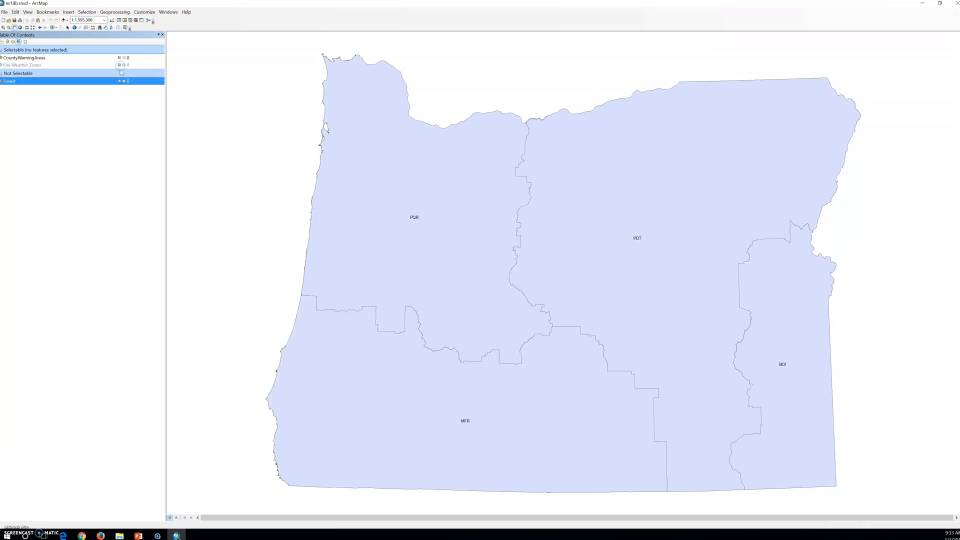
click(119, 67)
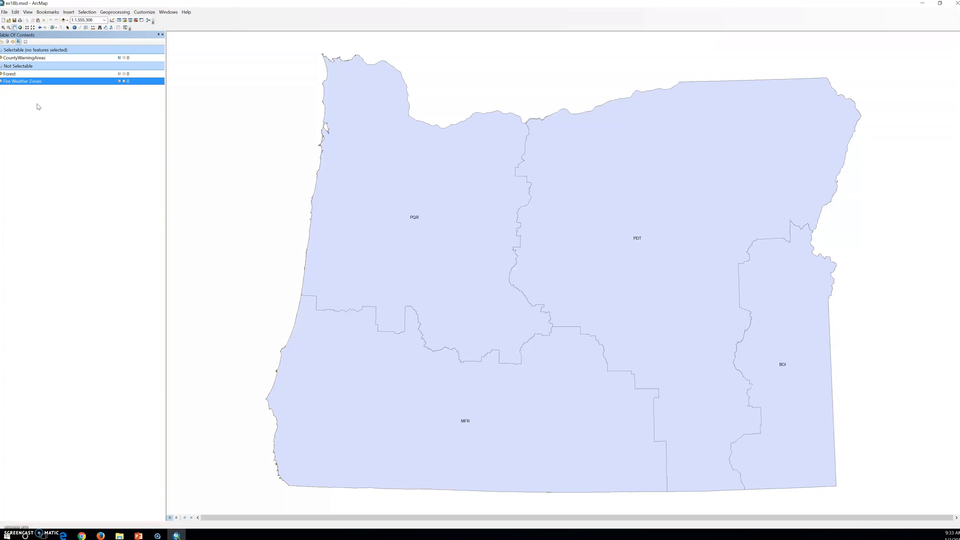
- Create a new layer from the PQR polygon of CountyWarningAreas and clear the feature selection
click(52, 26)
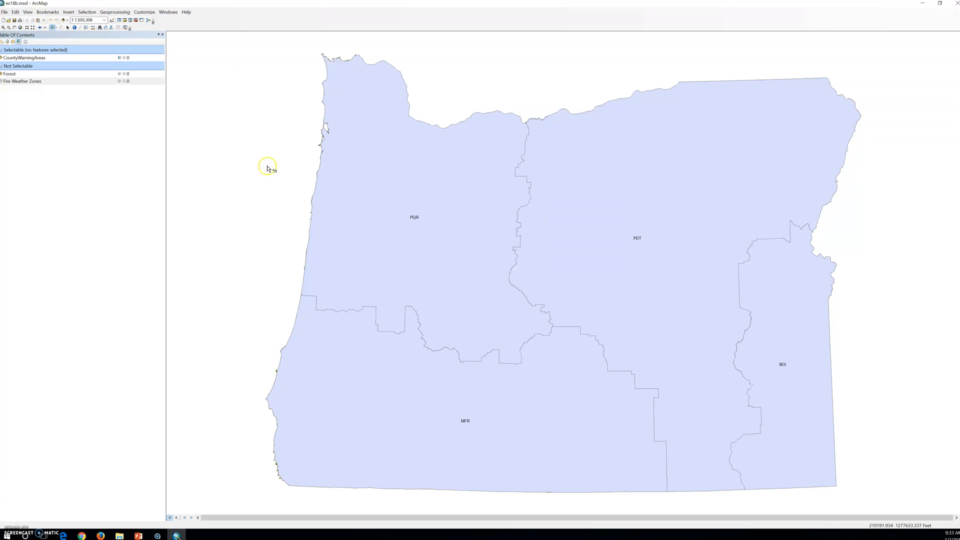
click(442, 239)
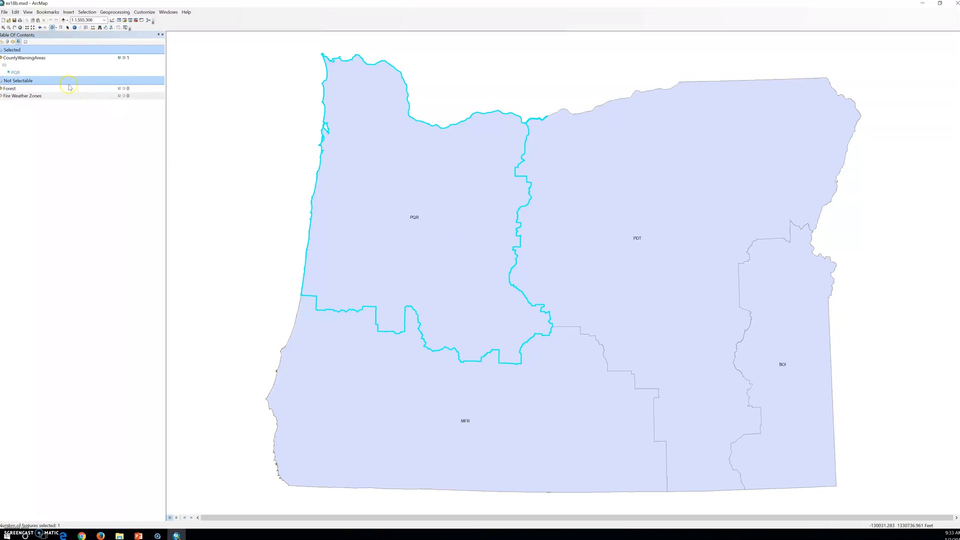
right_click(29, 58)
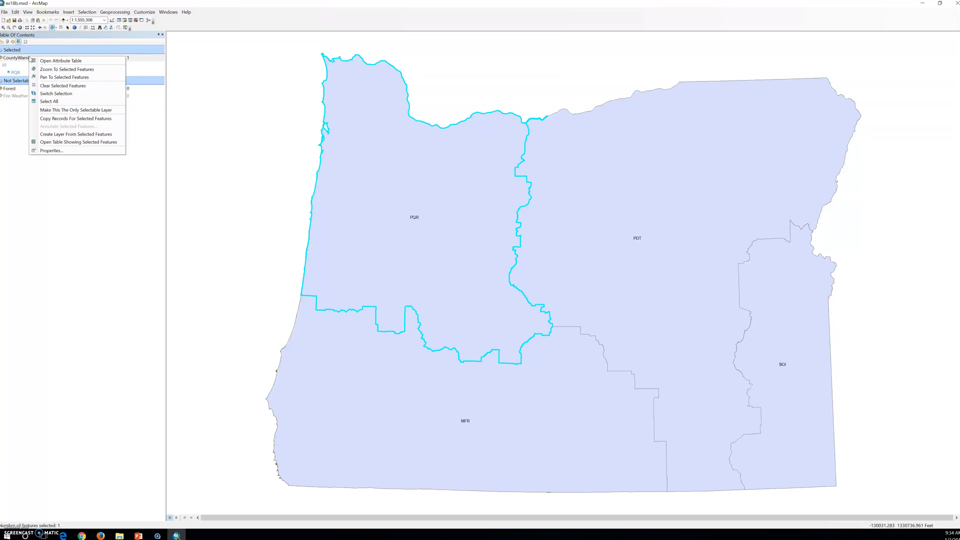
click(67, 106)
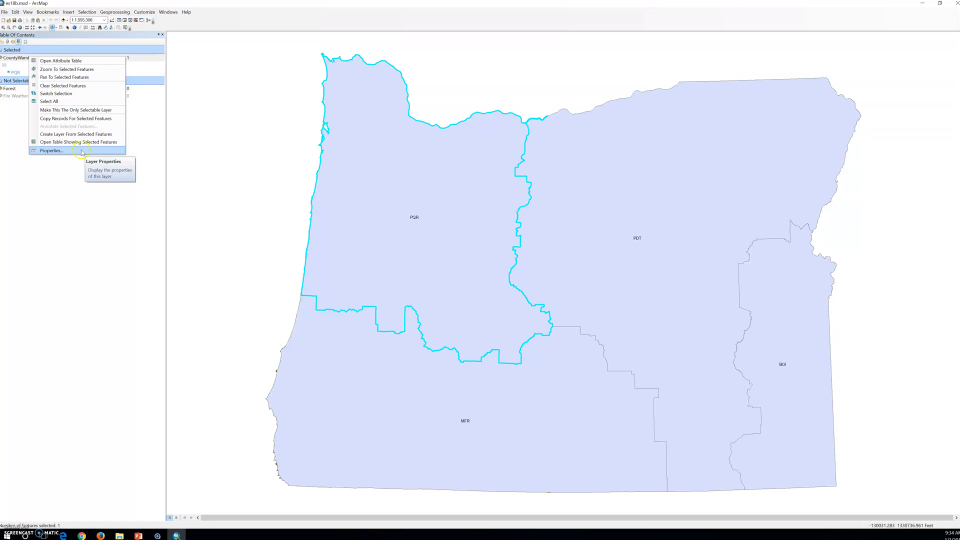
click(84, 134)
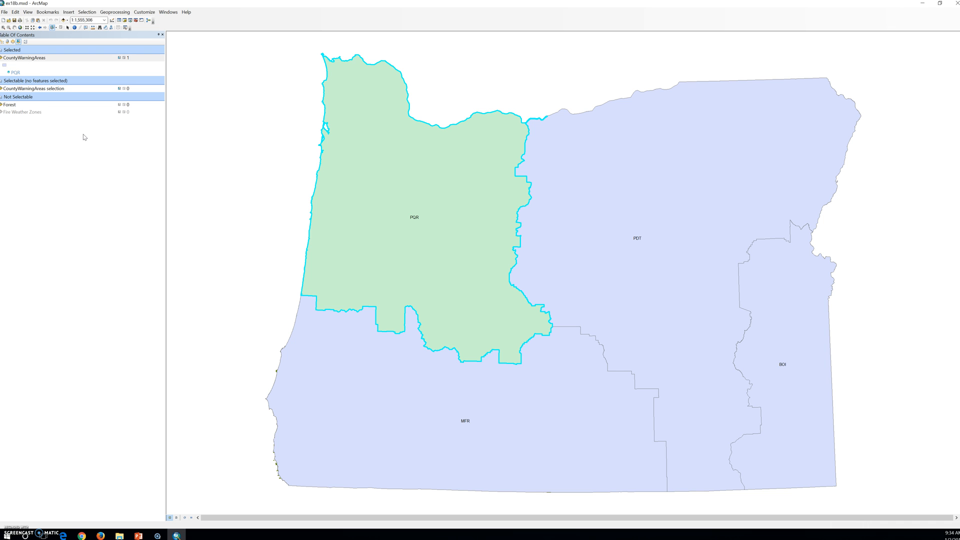
click(265, 195)
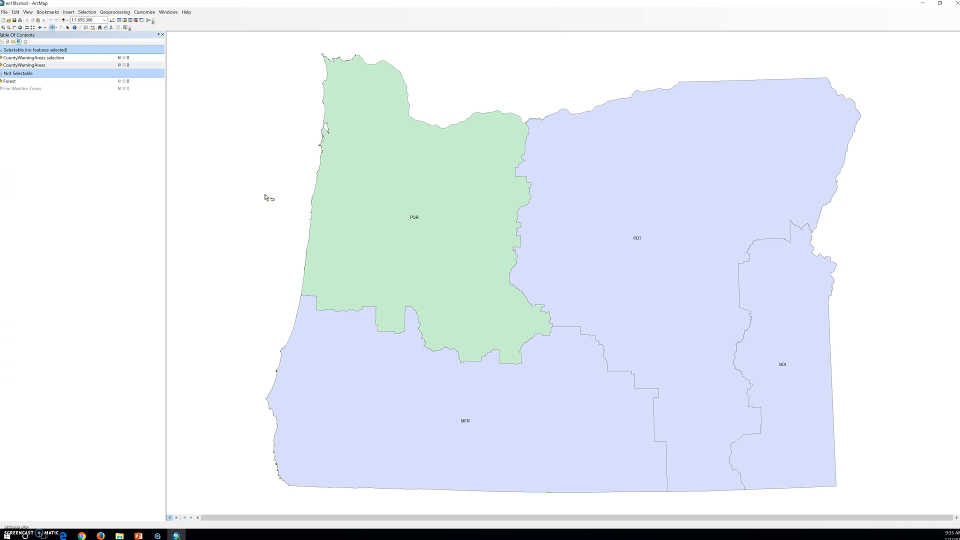
- Hide the CountyWarningAreas layer and move CountyWarningAreas selection below Forest in the drawing order
click(2, 42)
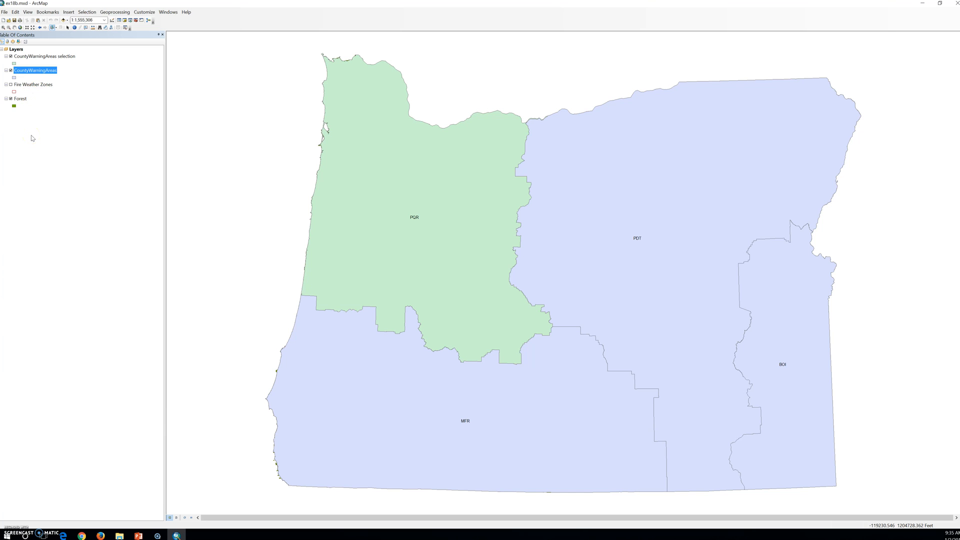
click(11, 71)
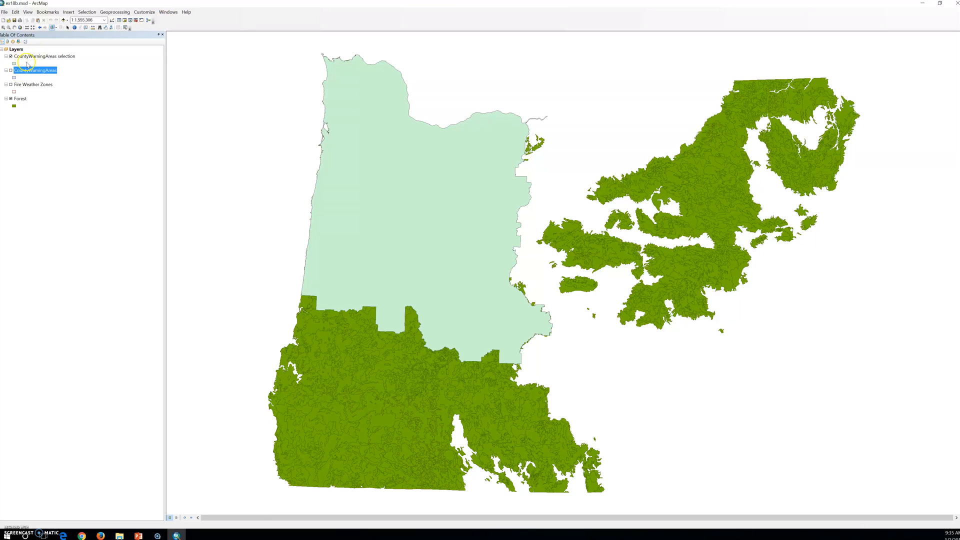
ctrl+click(41, 57)
drag(41, 56, 40, 116)
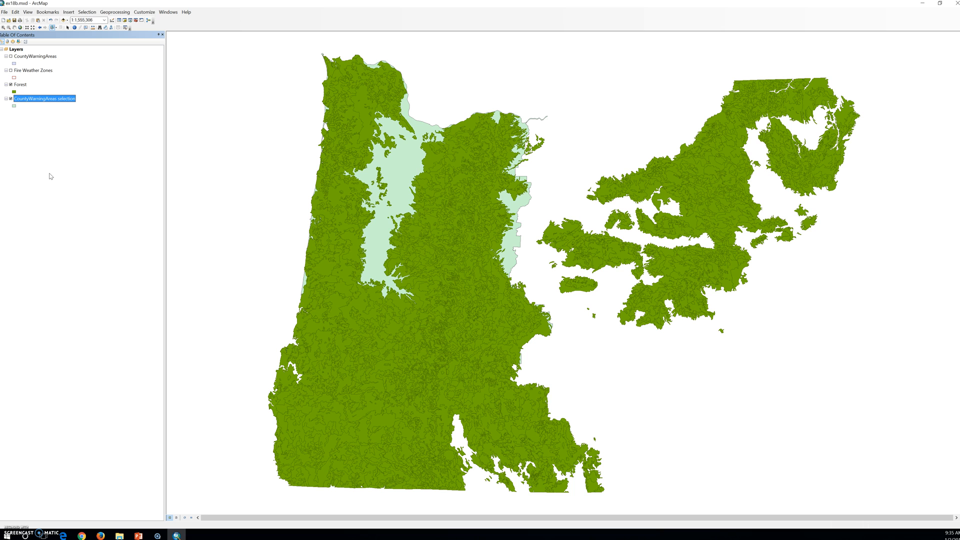
- Change the symbol of the CountyWarningAreas selection layer to the Violet fill preset
click(14, 106)
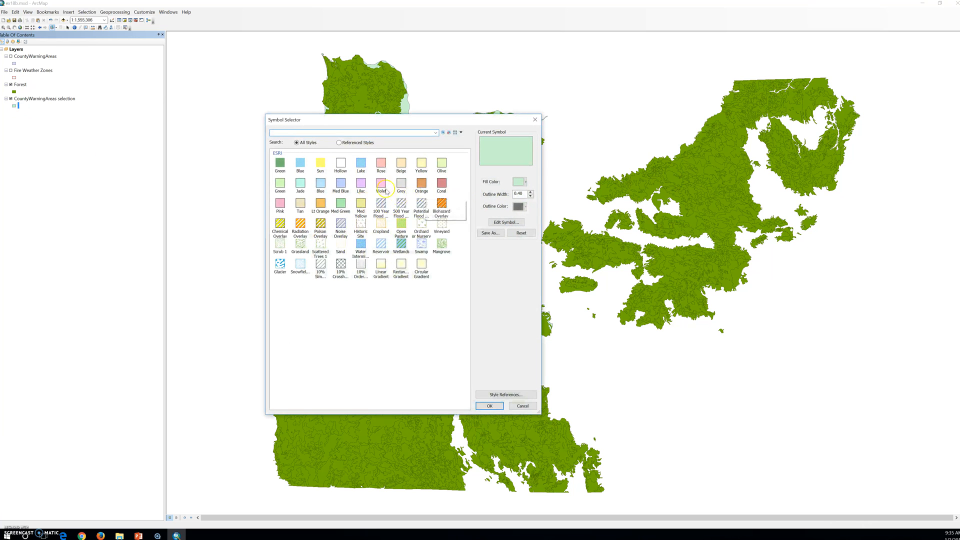
click(379, 186)
click(500, 406)
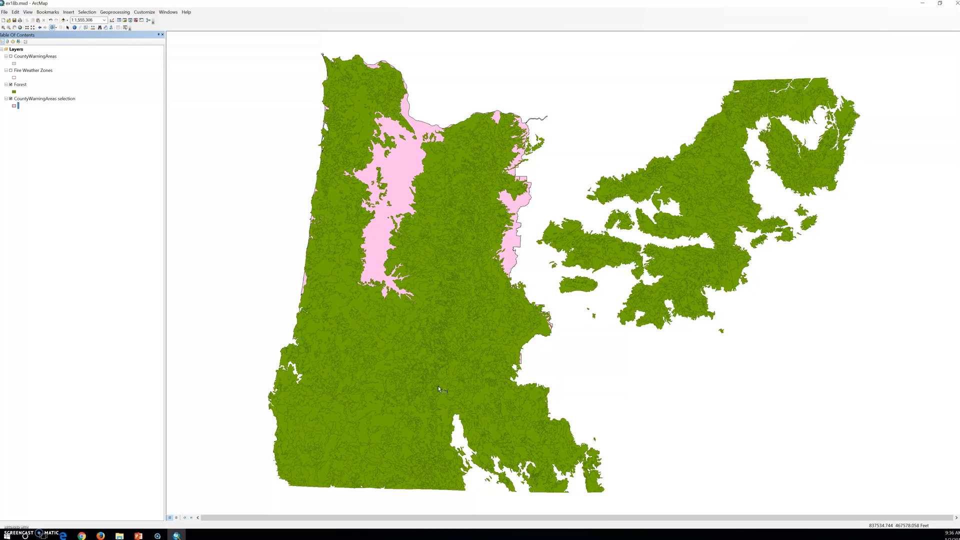
- Open the Clip geoprocessing tool
click(110, 12)
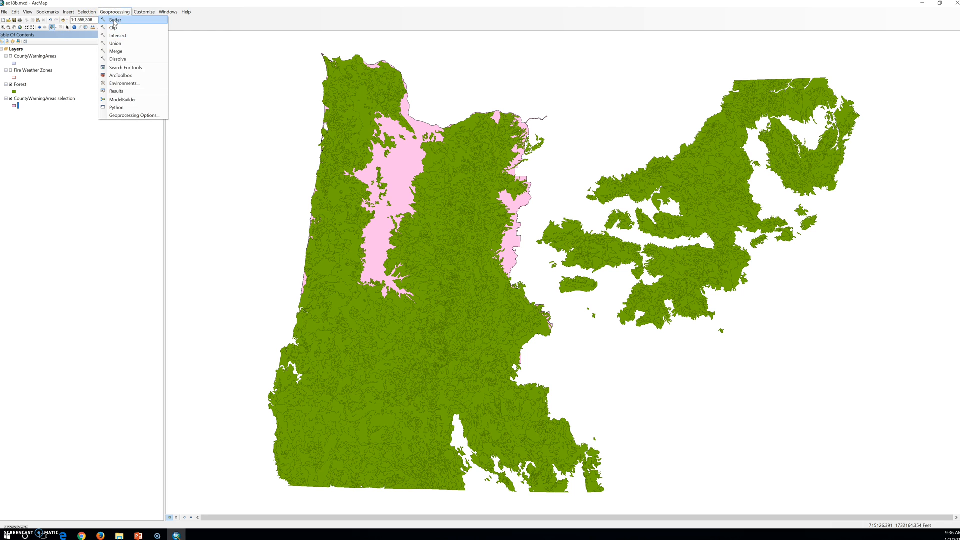
click(135, 43)
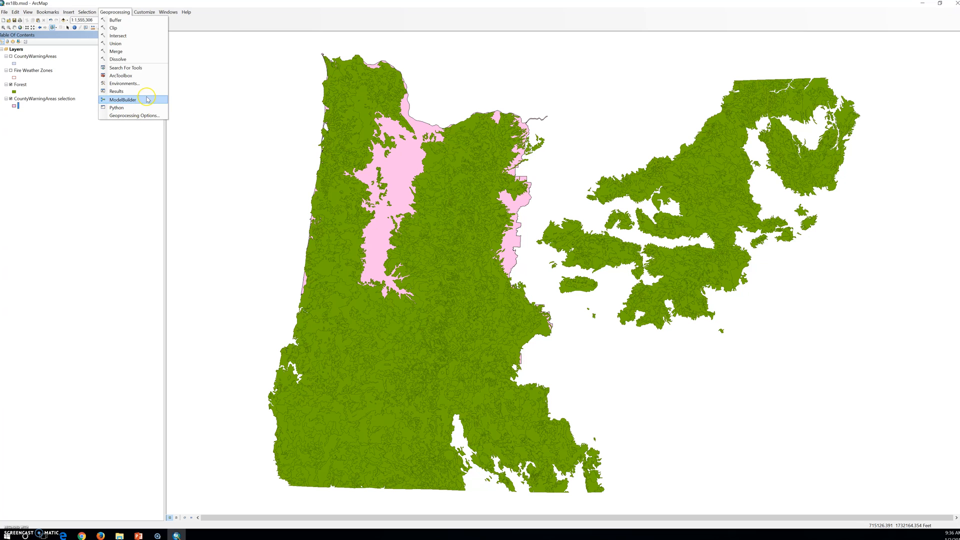
click(116, 43)
click(114, 28)
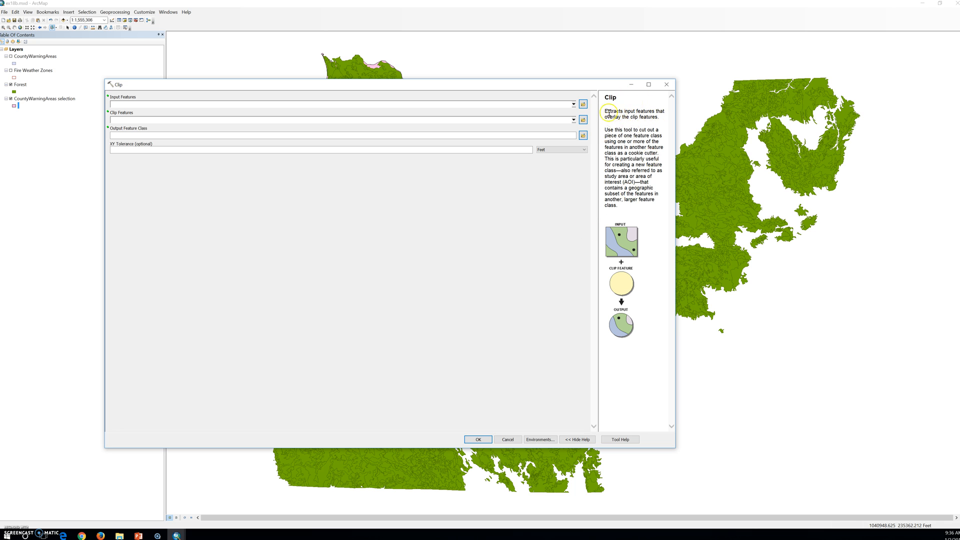
- Read the Clip tool's description and its help for Input Features, Clip Features and Output Feature Class
drag(604, 111, 611, 422)
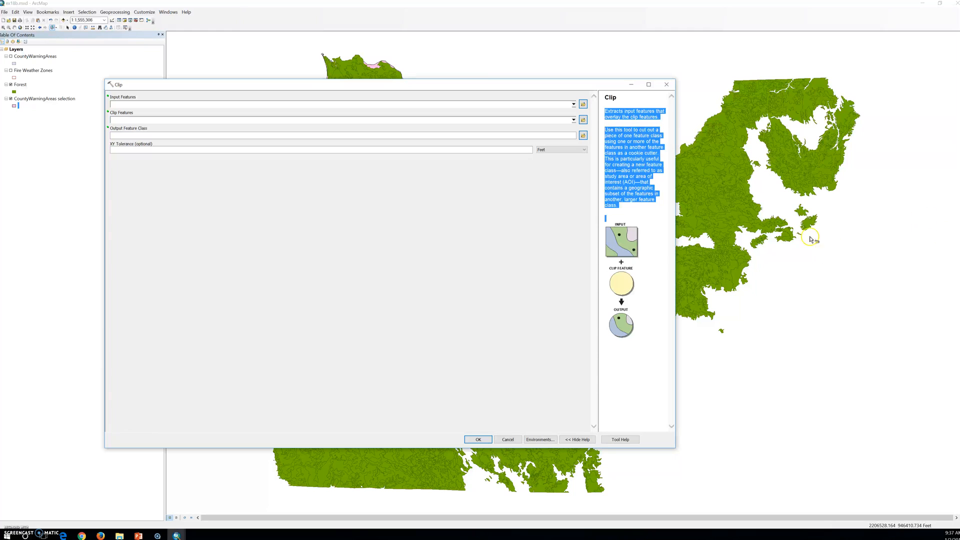
click(631, 170)
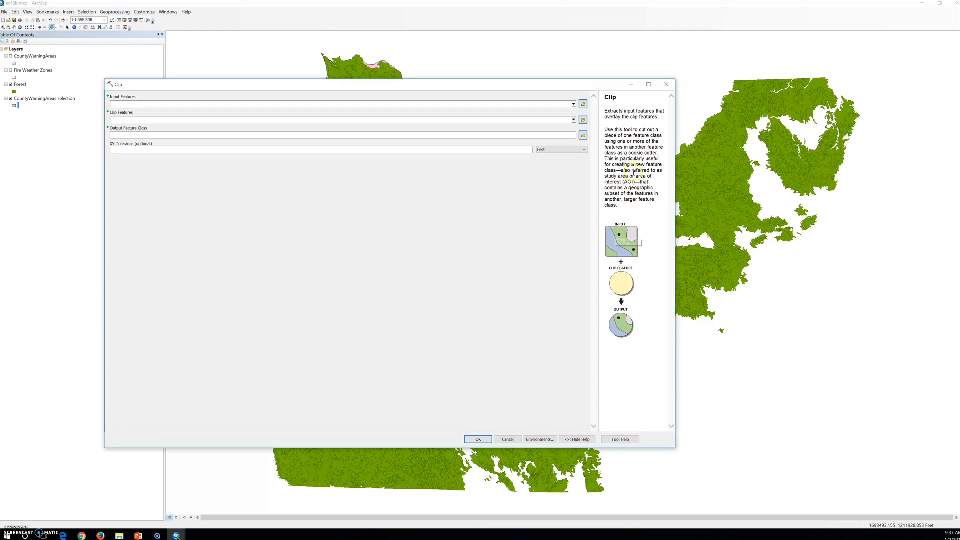
drag(603, 111, 658, 118)
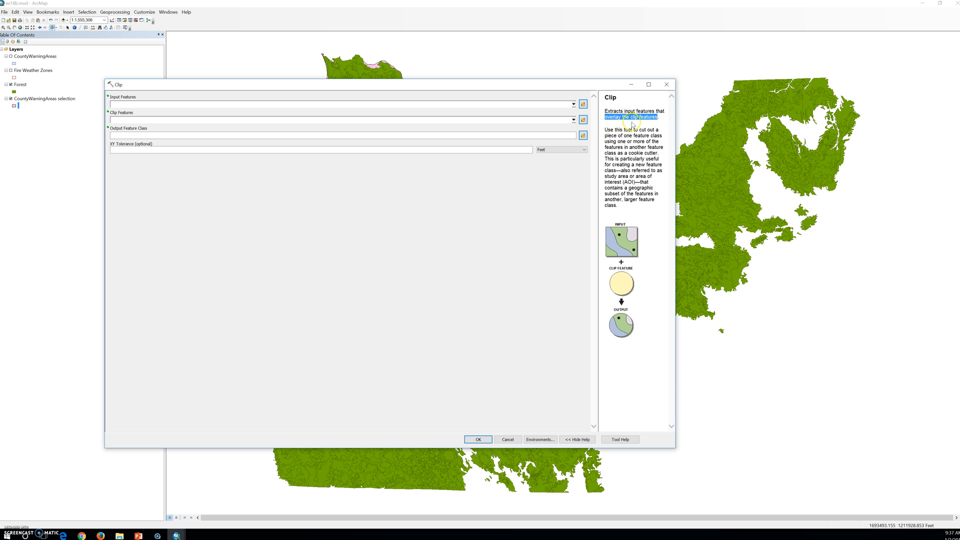
drag(604, 129, 659, 130)
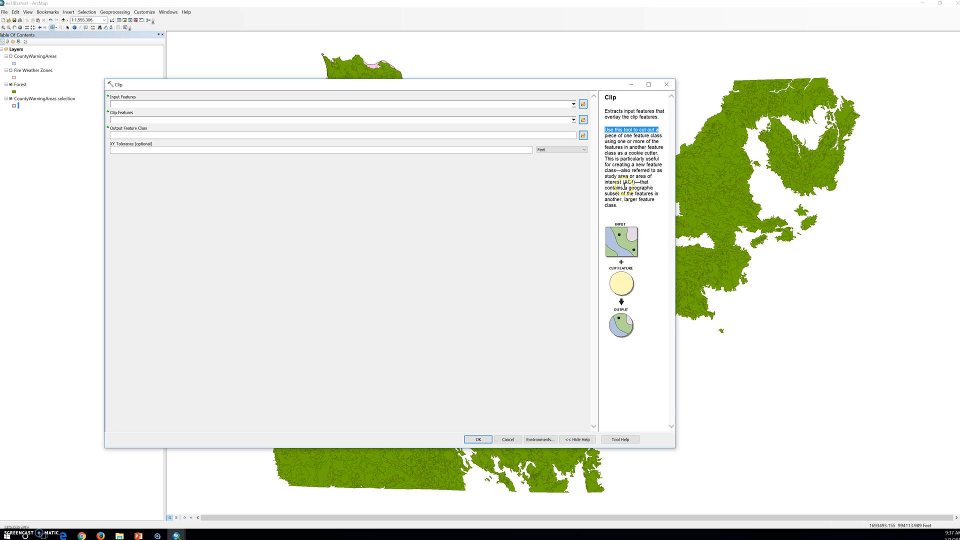
drag(635, 176, 633, 182)
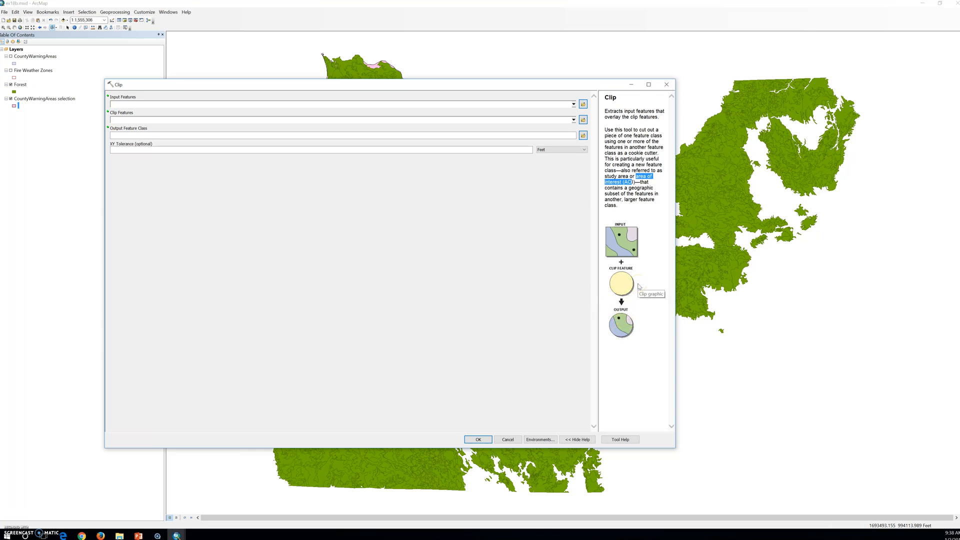
click(126, 106)
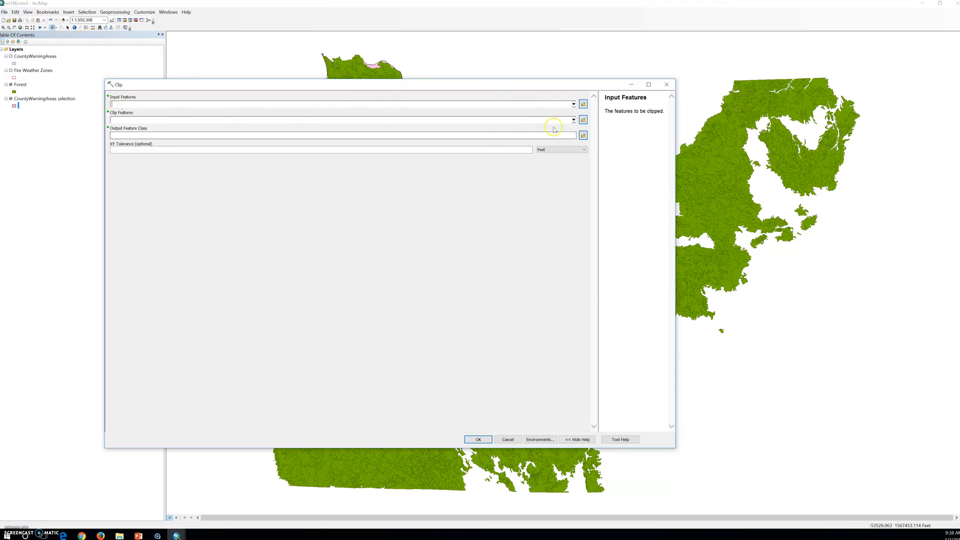
click(140, 119)
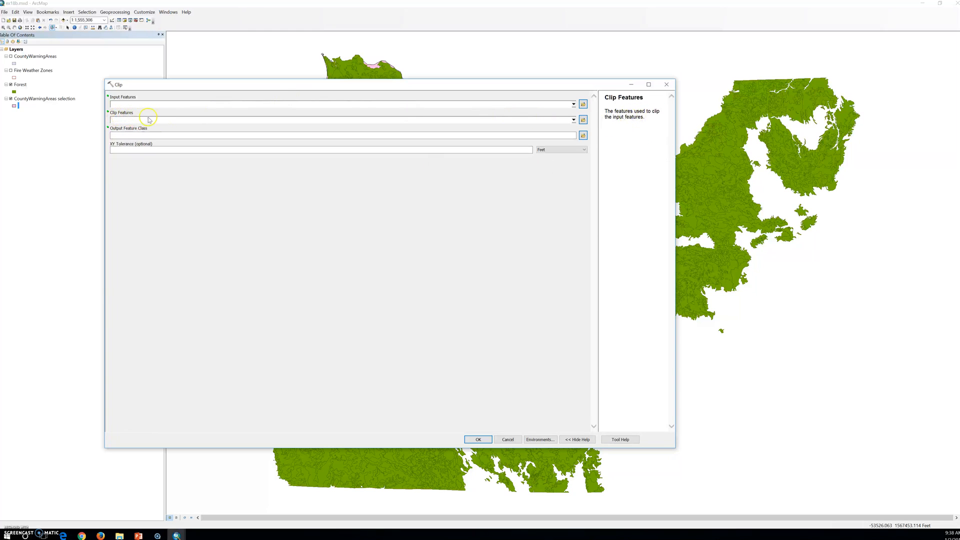
click(123, 136)
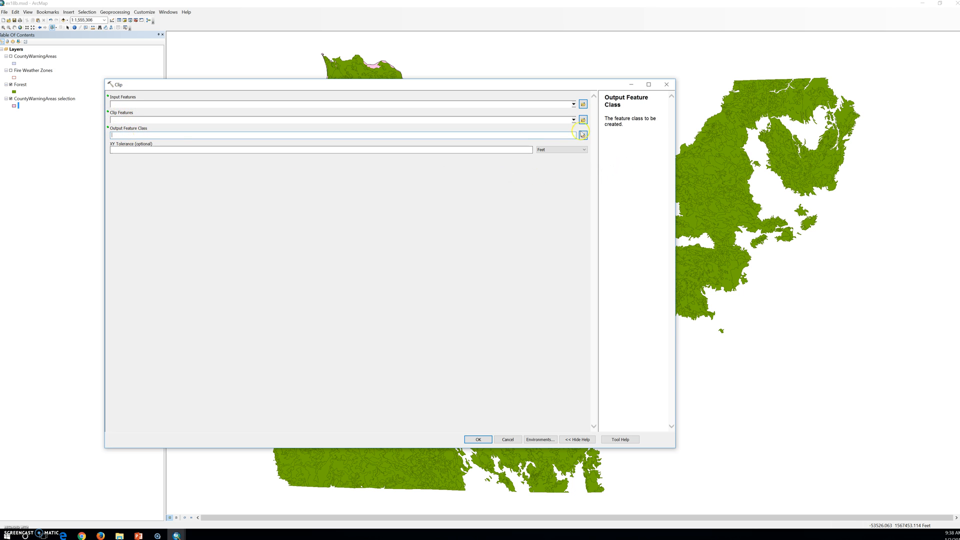